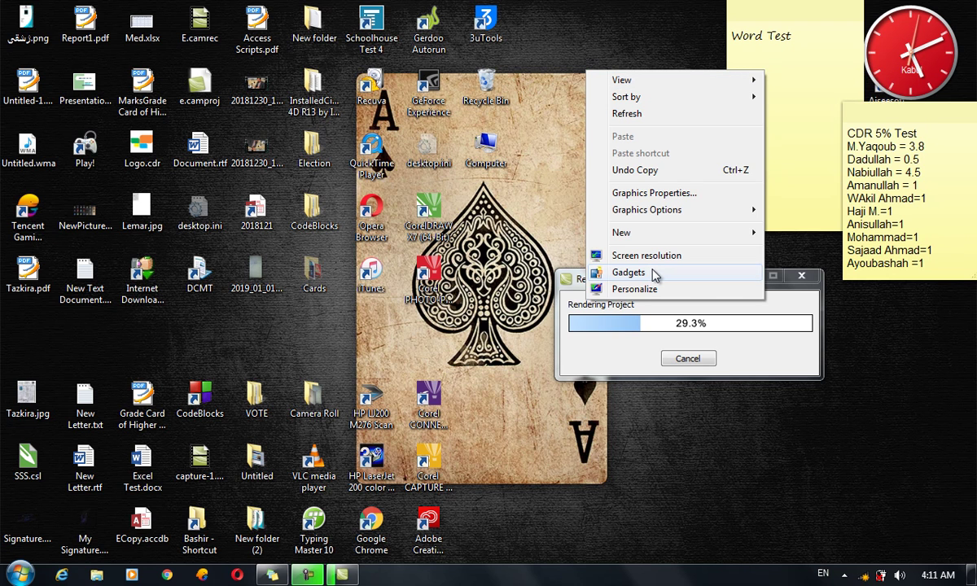
Open the Documents library and browse its contents down to the end of the list
mouse_move(902, 65)
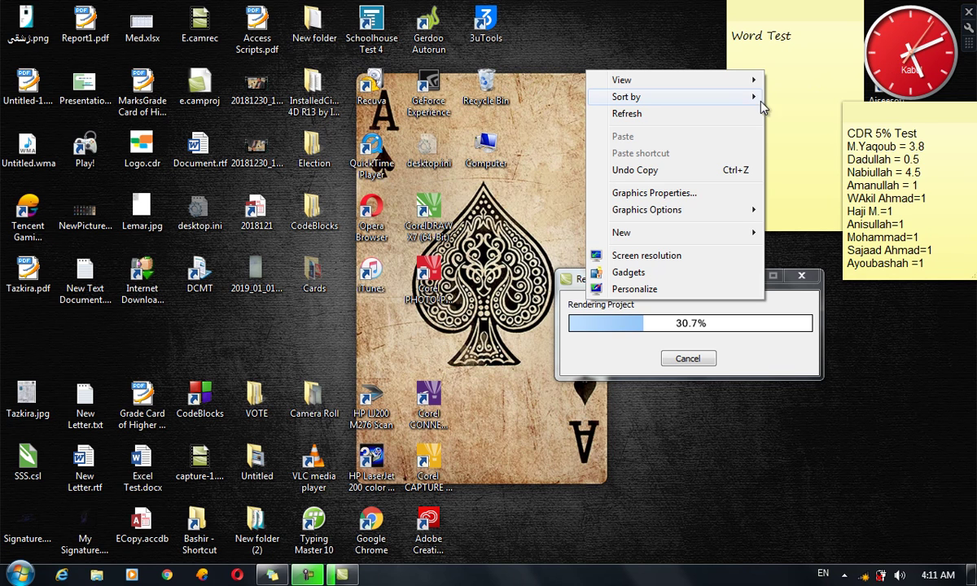
mouse_move(748, 100)
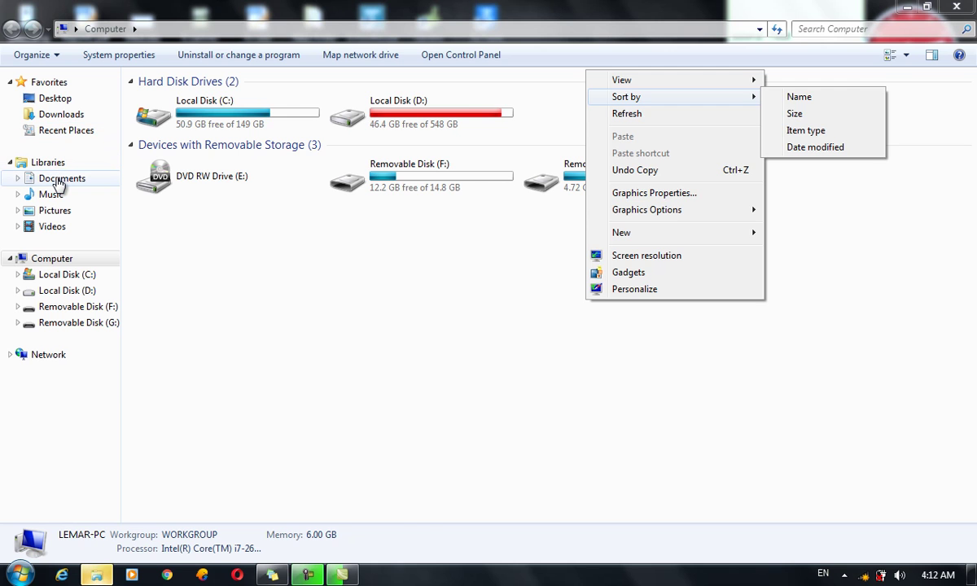
left_click(60, 180)
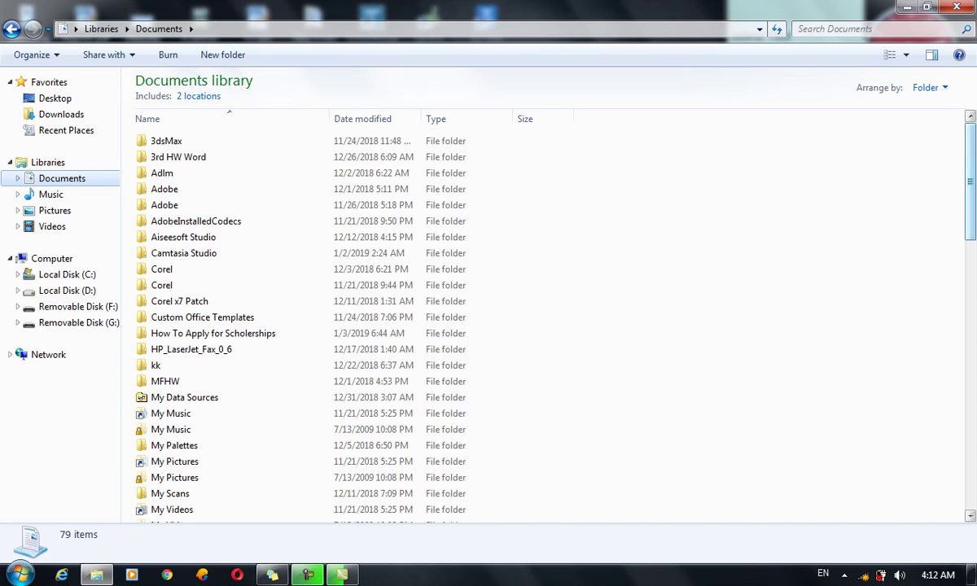
left_click_drag(970, 184, 974, 312)
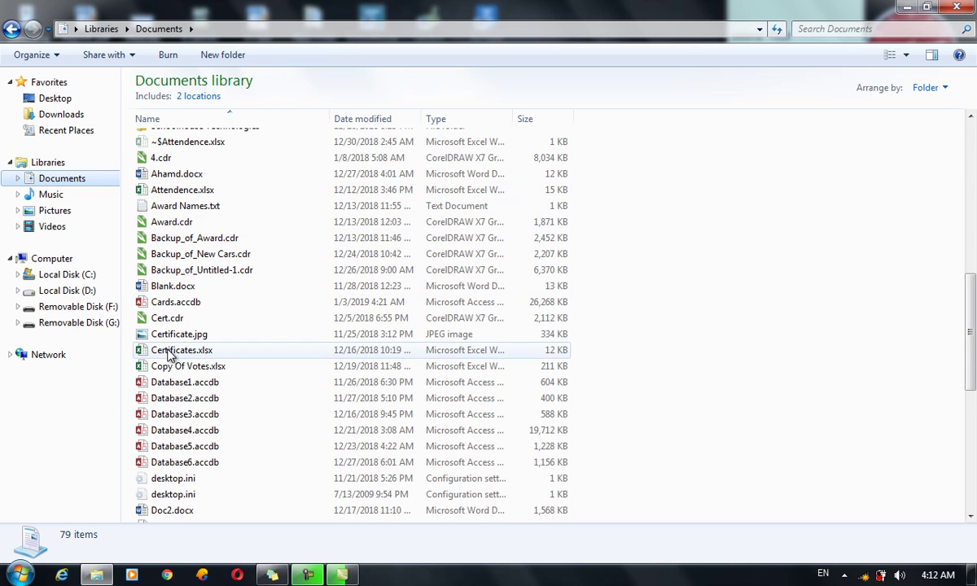
left_click_drag(972, 366, 973, 491)
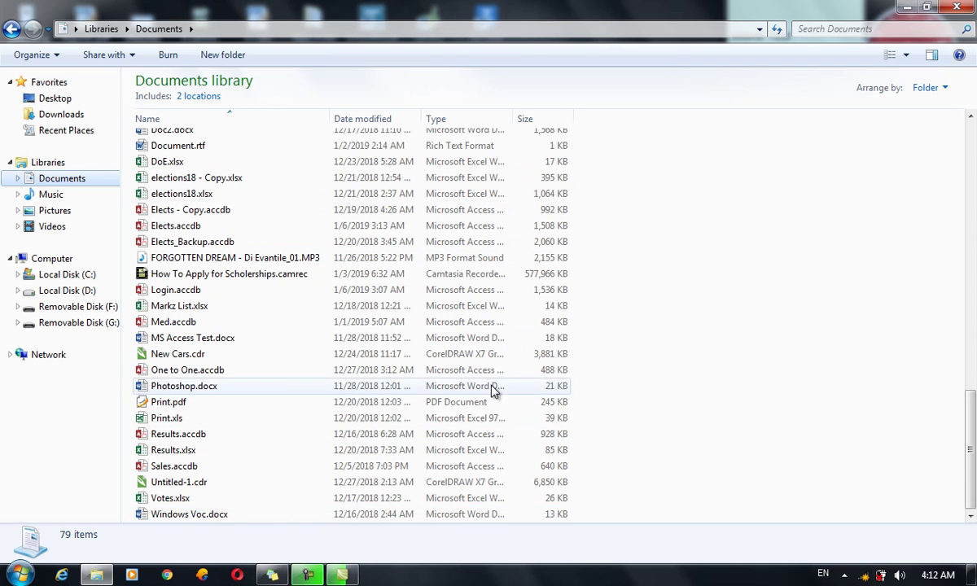
Sort the Documents library by date modified
right_click(672, 283)
mouse_move(719, 331)
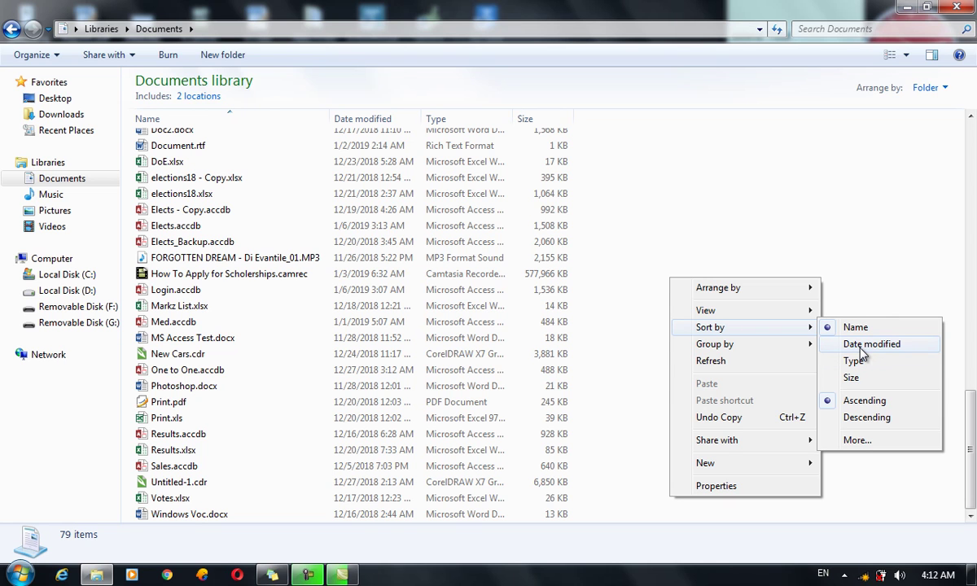
left_click(861, 352)
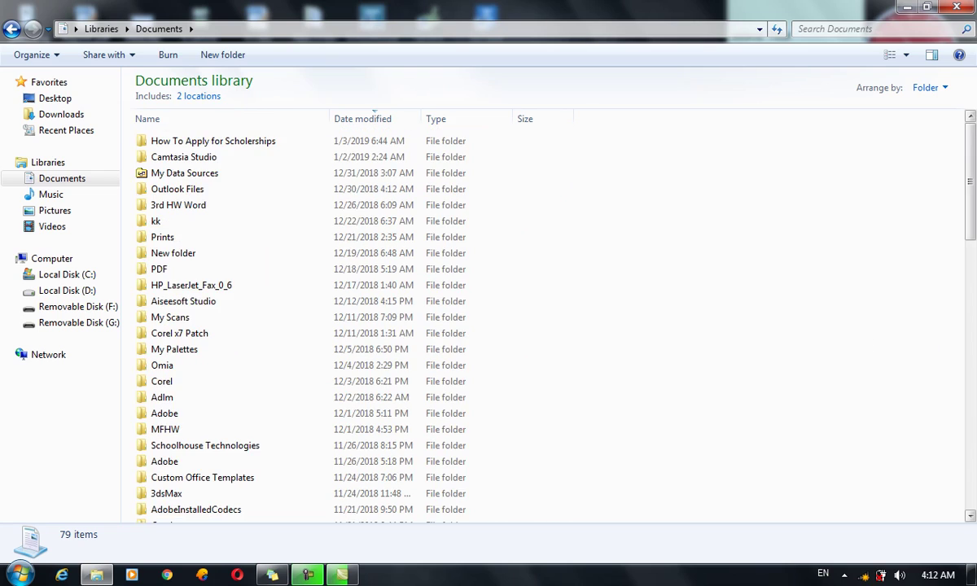
Examine the order of the date-sorted files, checking Database6.accdb, Untitled-1.cdr, 4.cdr and both desktop.ini files
left_click_drag(974, 219, 973, 281)
left_click(199, 279)
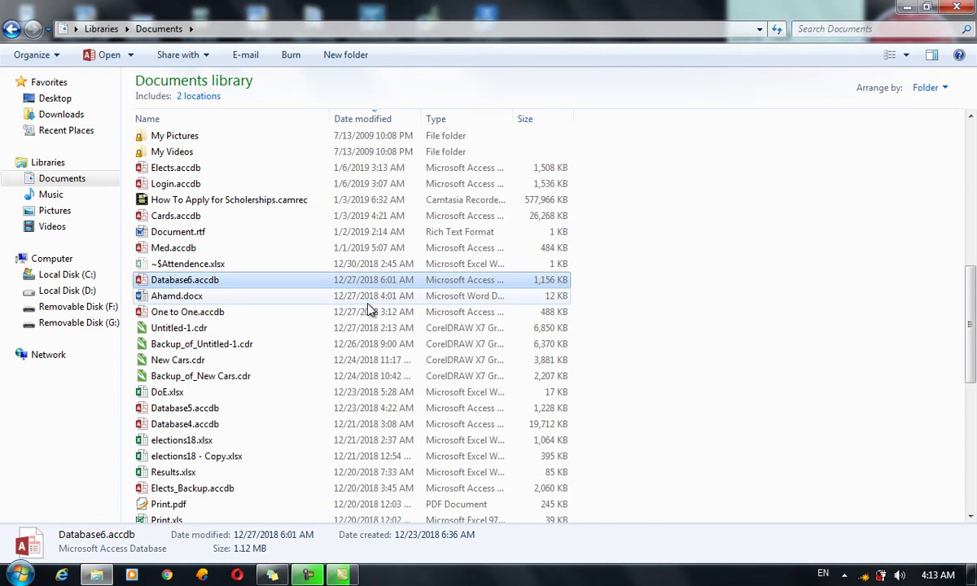
left_click(562, 329)
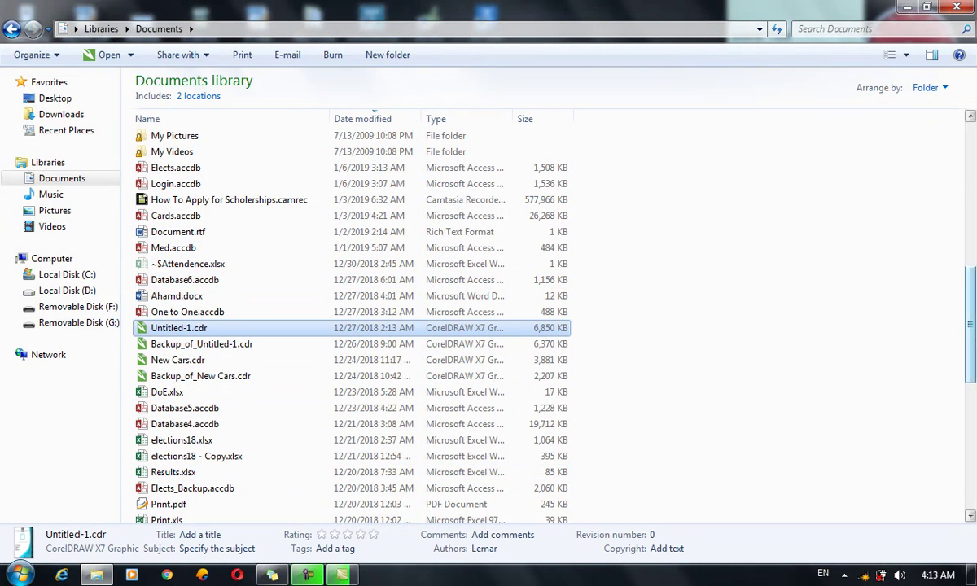
scroll(342, 366, "down", 8)
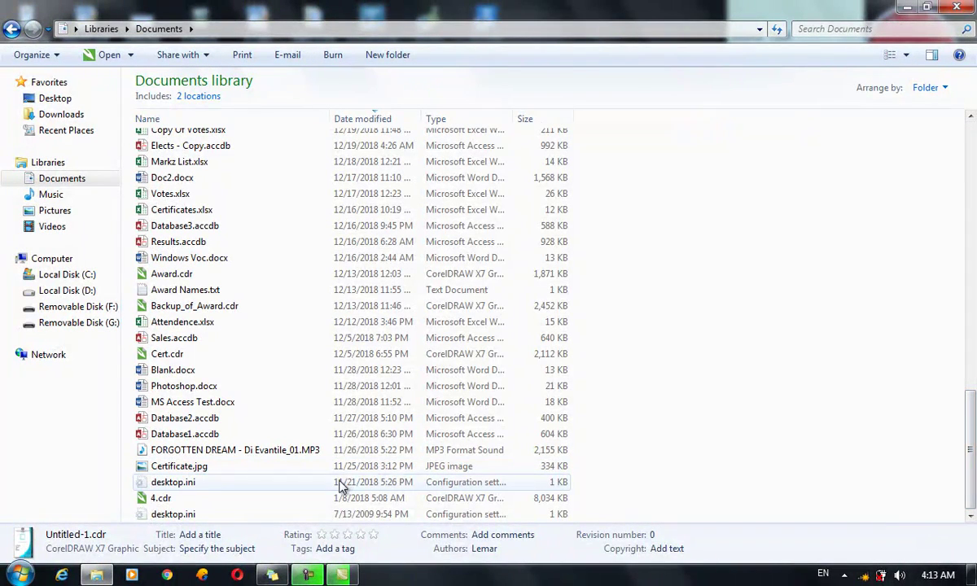
left_click(358, 514)
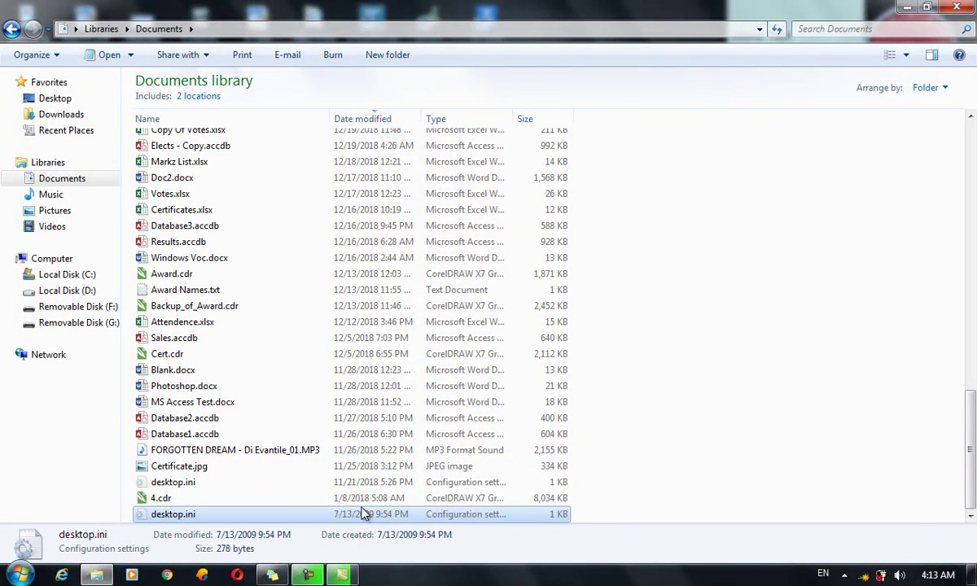
left_click(340, 500)
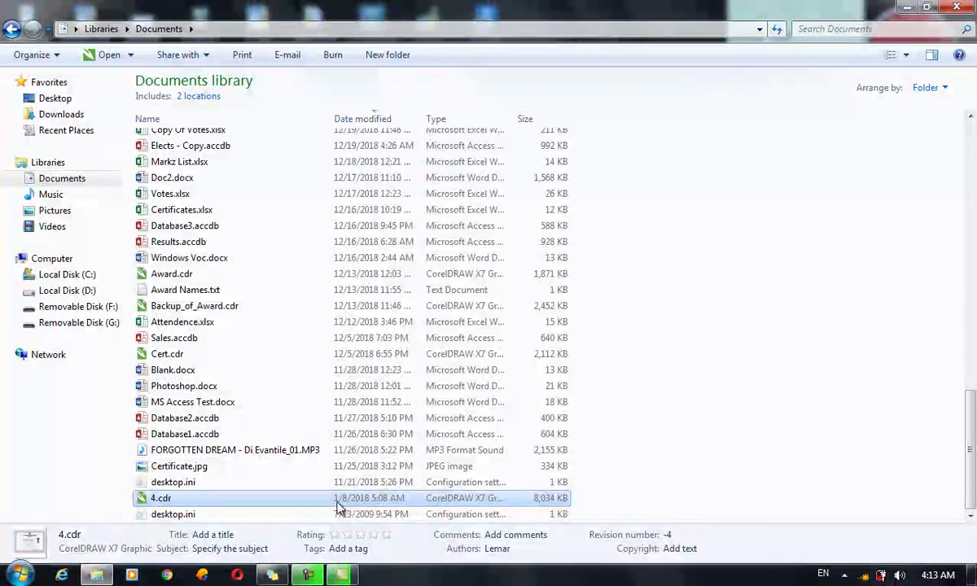
left_click(365, 483)
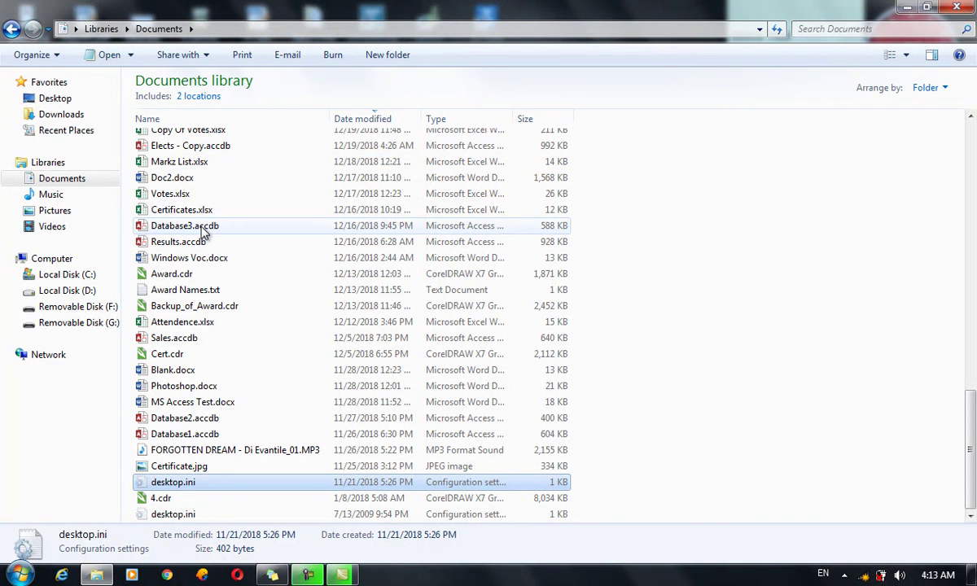
Sort the Documents library by name and look through the files in alphabetical order
right_click(617, 205)
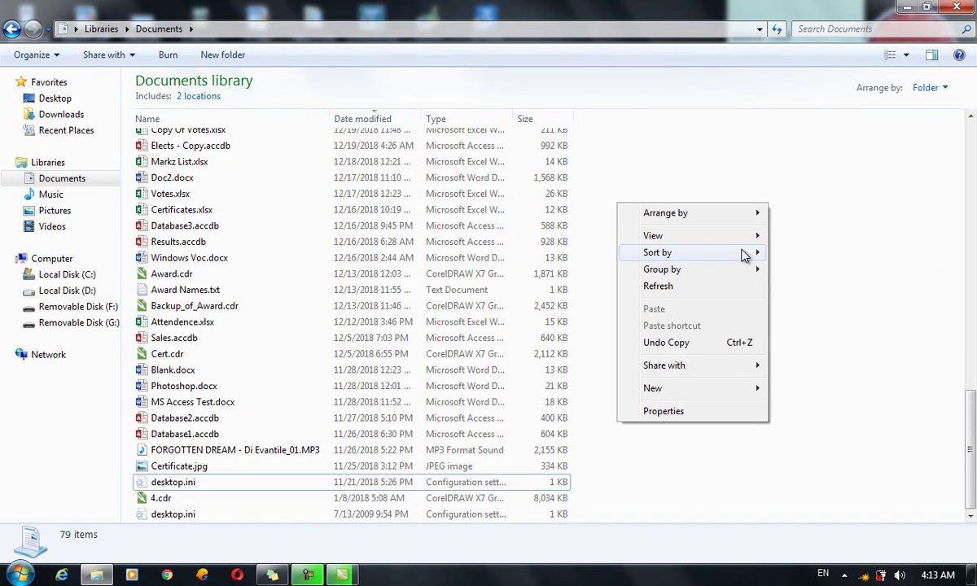
mouse_move(743, 254)
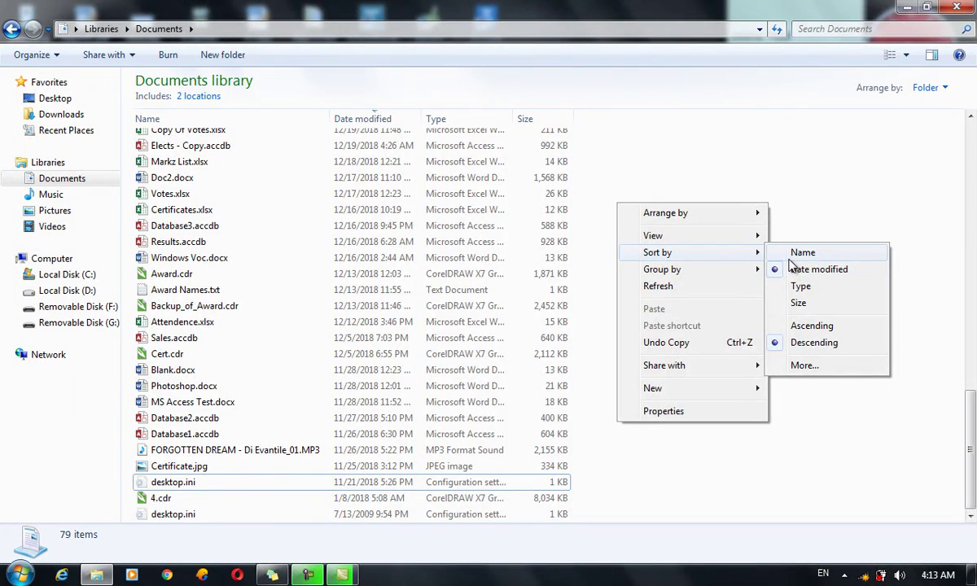
left_click(788, 259)
left_click_drag(966, 229, 968, 346)
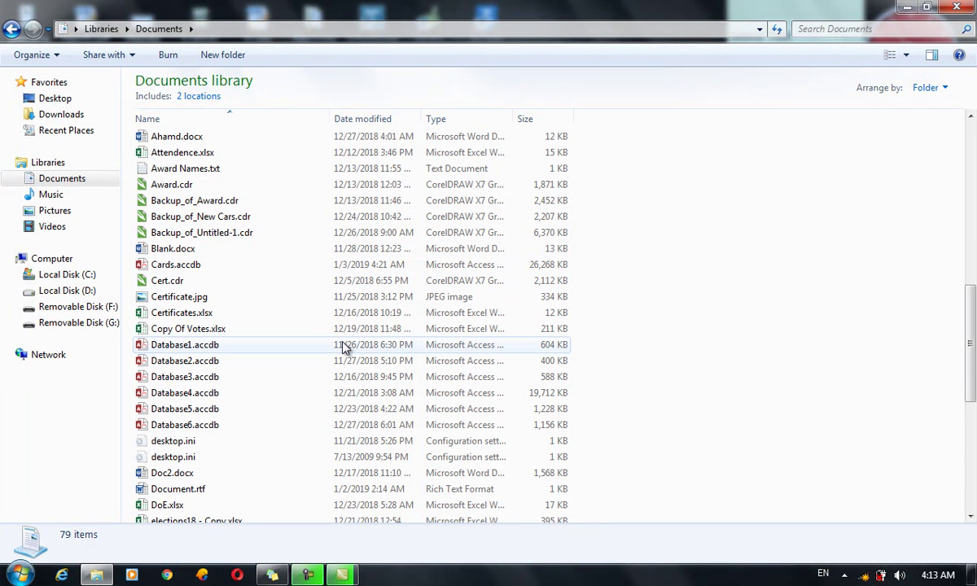
Check the available sort options, and inspect Doc2.docx, Database3.accdb and Certificate.jpg in the name-sorted list
right_click(723, 198)
mouse_move(813, 249)
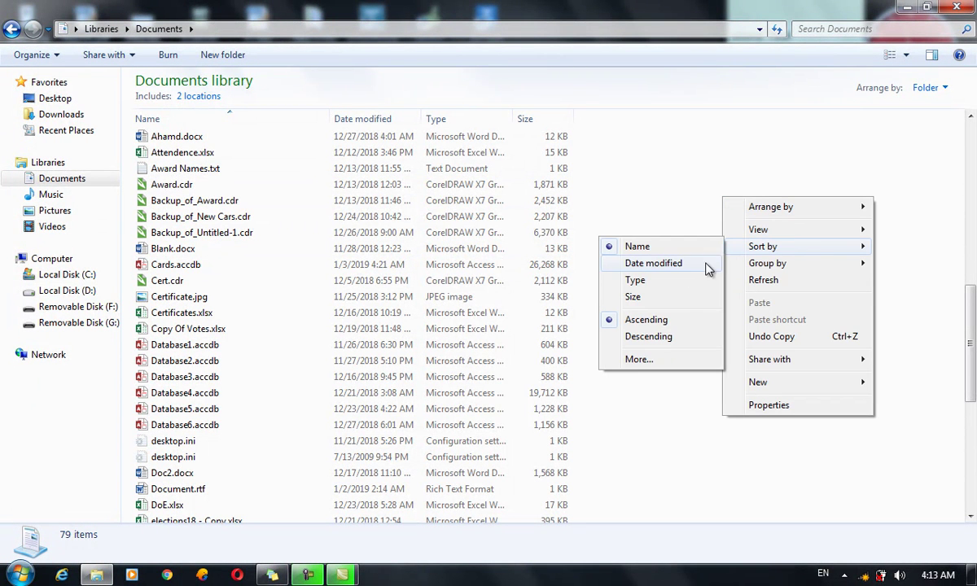
left_click(931, 201)
left_click_drag(969, 325, 969, 359)
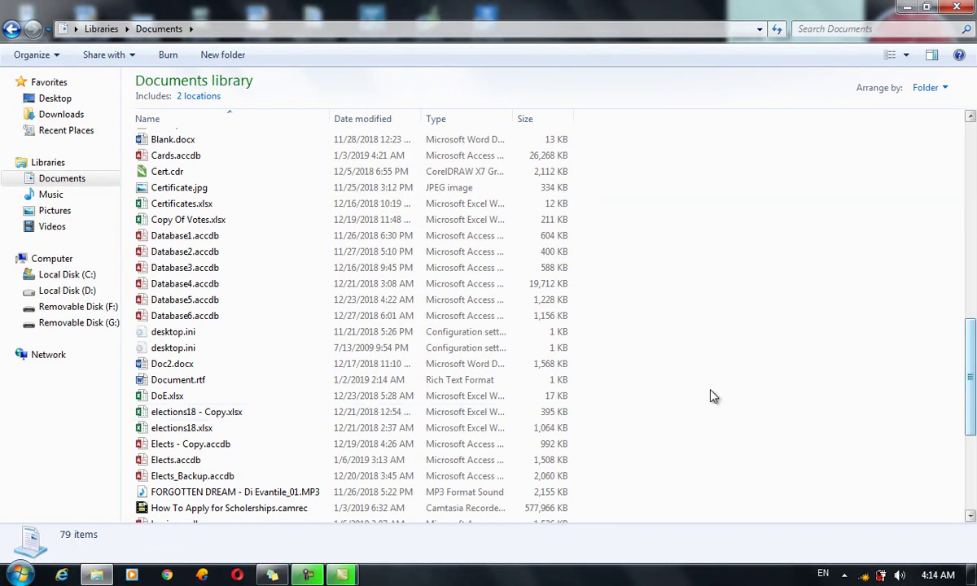
left_click(218, 368)
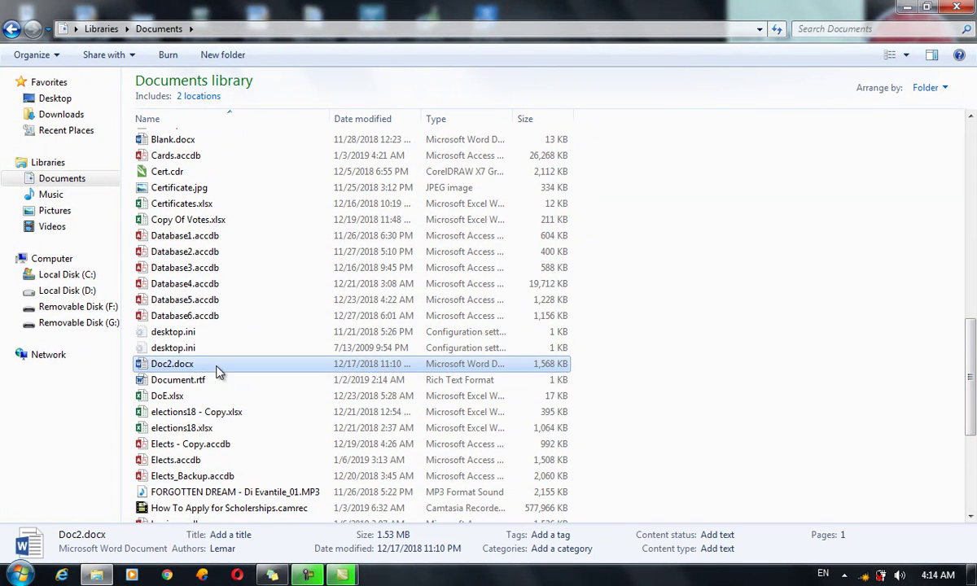
left_click(192, 273)
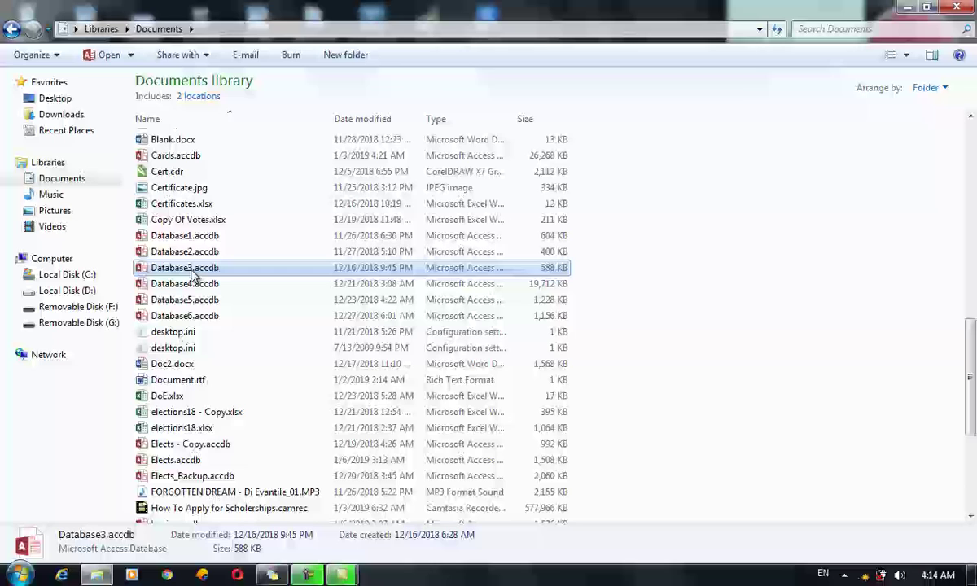
left_click(169, 192)
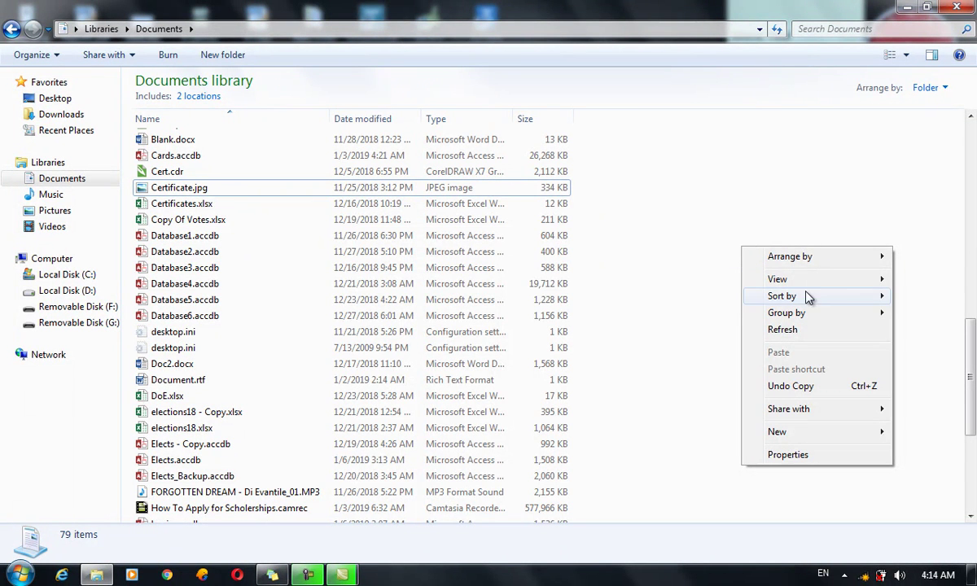
Sort the Documents library by type and look through the file groups to the end of the list
mouse_move(775, 301)
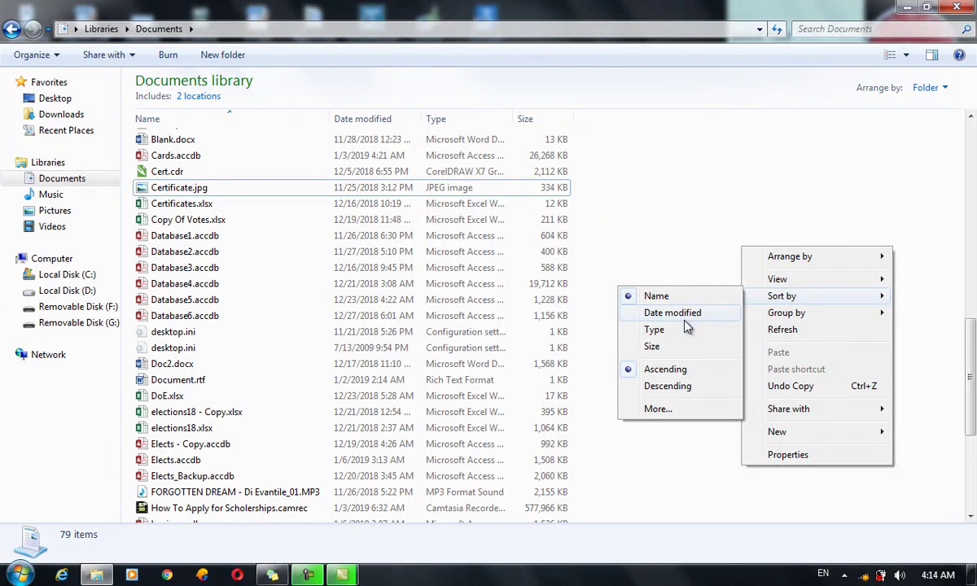
left_click(655, 330)
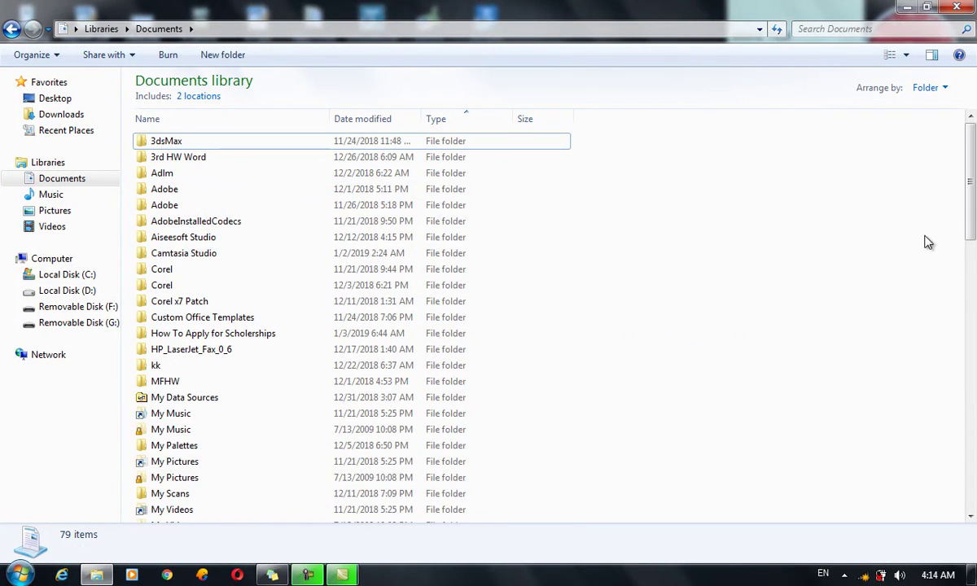
scroll(928, 242, "down", 8)
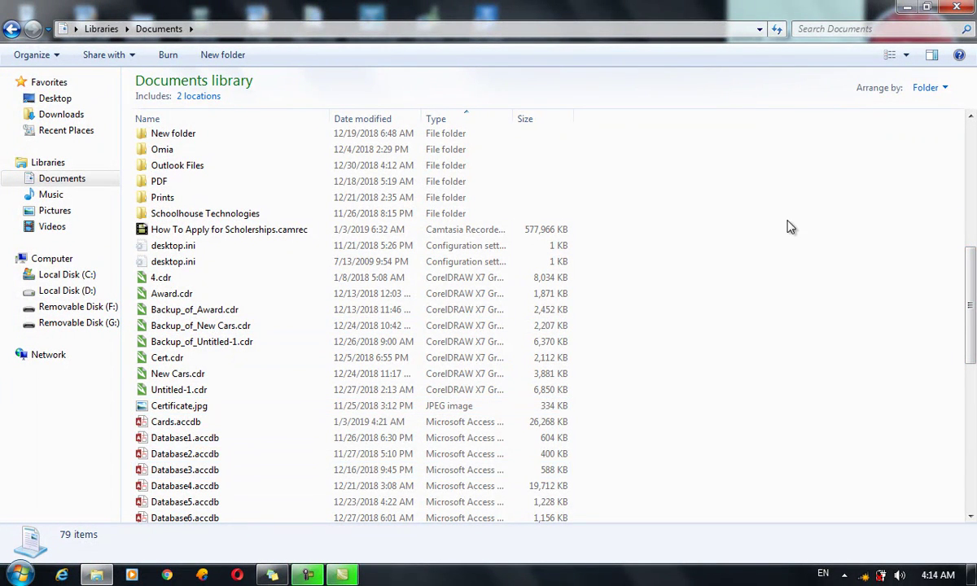
scroll(888, 284, "down", 9)
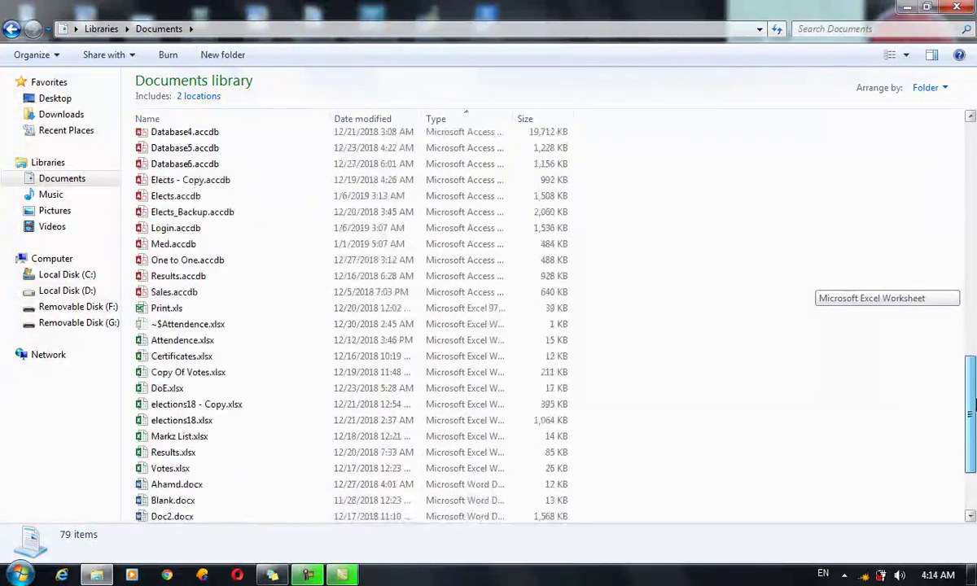
scroll(887, 285, "down", 1)
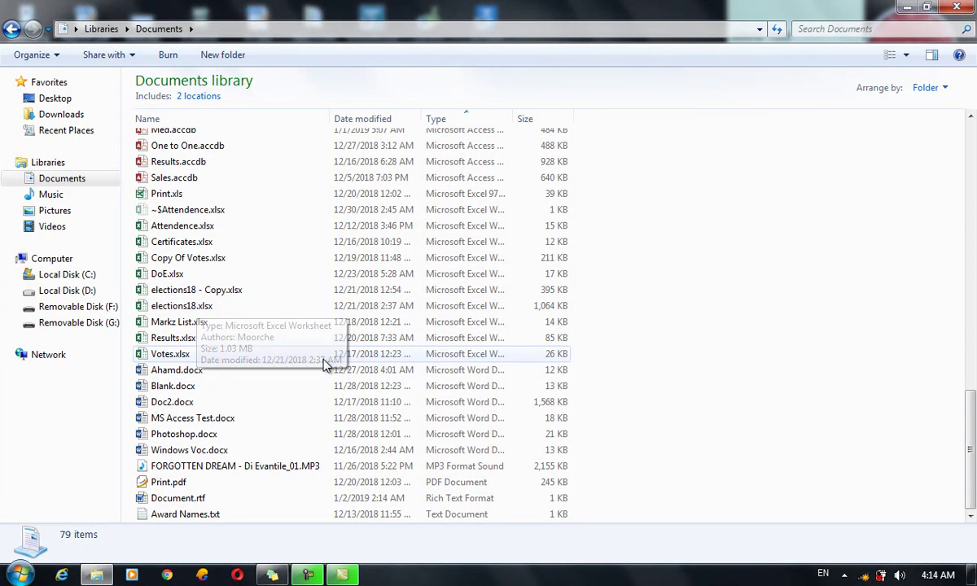
Switch back to the Documents library window and examine the file sizes in the type-sorted list
double_click(171, 324)
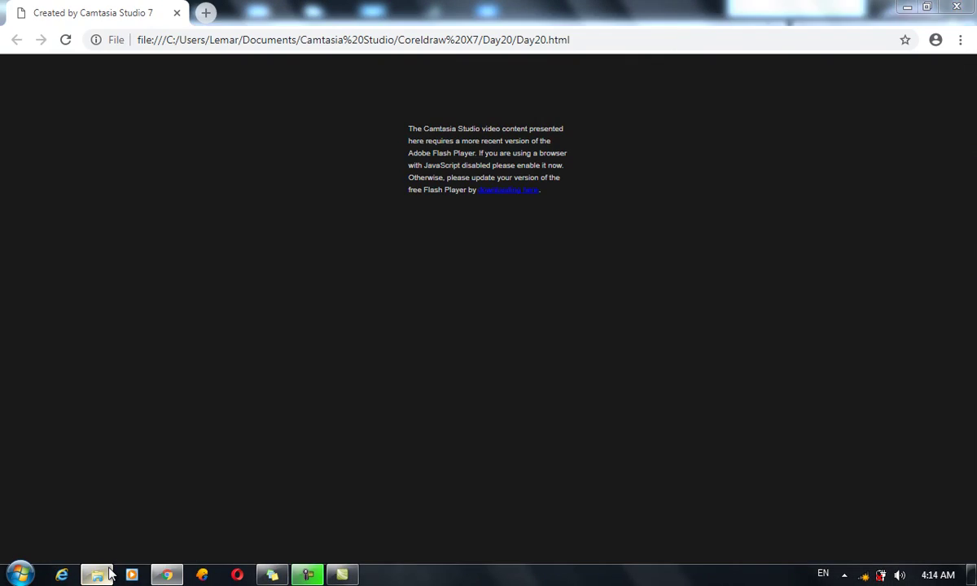
left_click(110, 574)
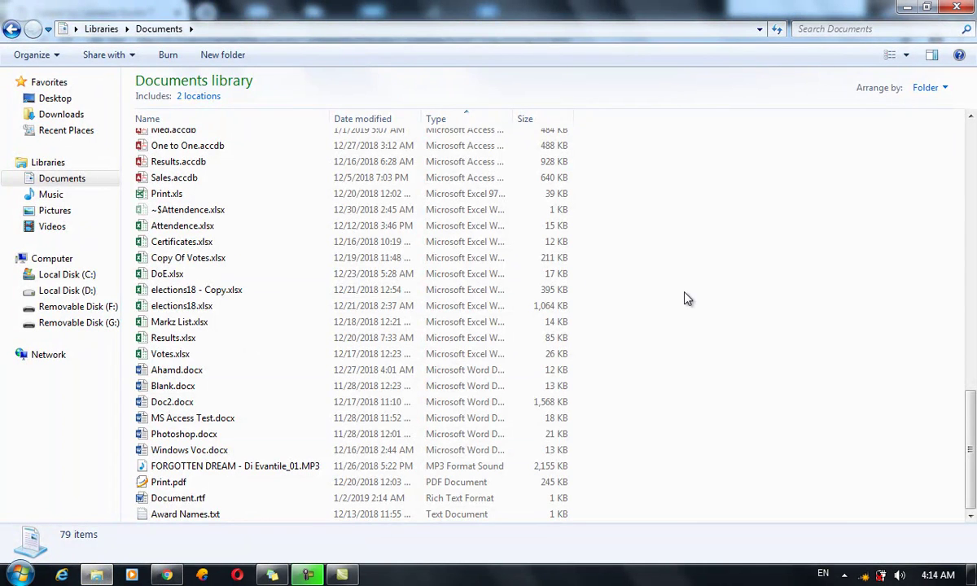
right_click(685, 294)
mouse_move(761, 348)
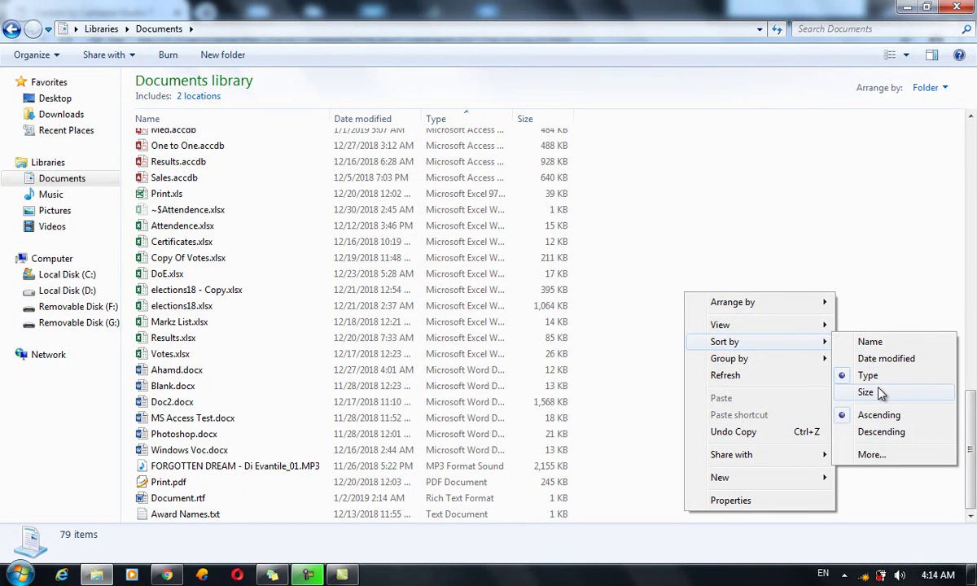
left_click(757, 275)
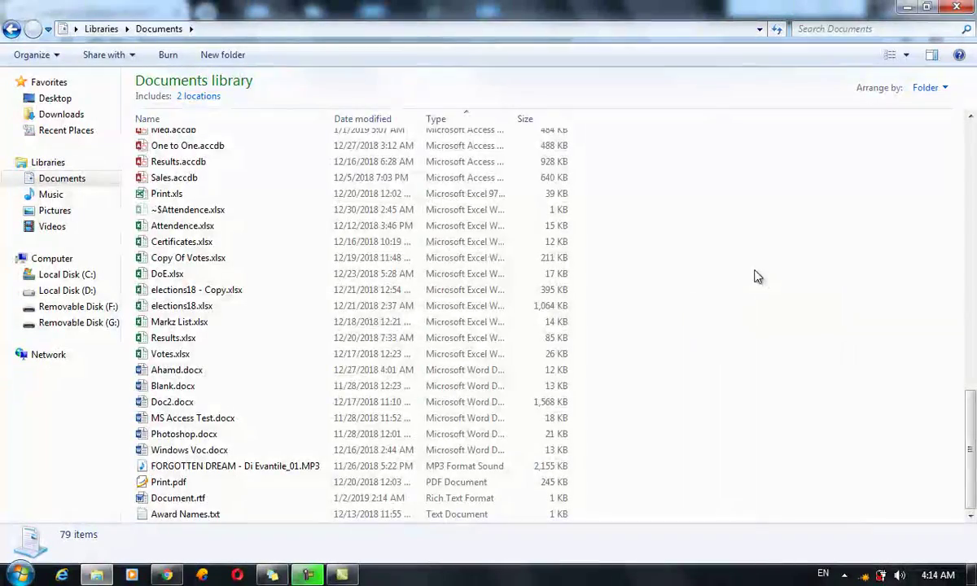
left_click_drag(972, 432, 973, 322)
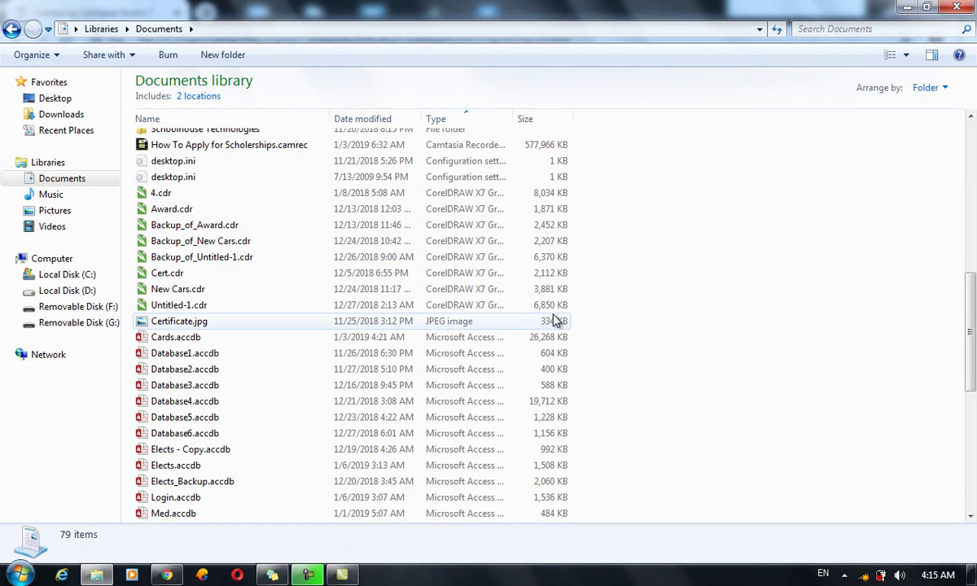
Sort the Documents library by size and review the files from largest to smallest
right_click(749, 285)
mouse_move(790, 337)
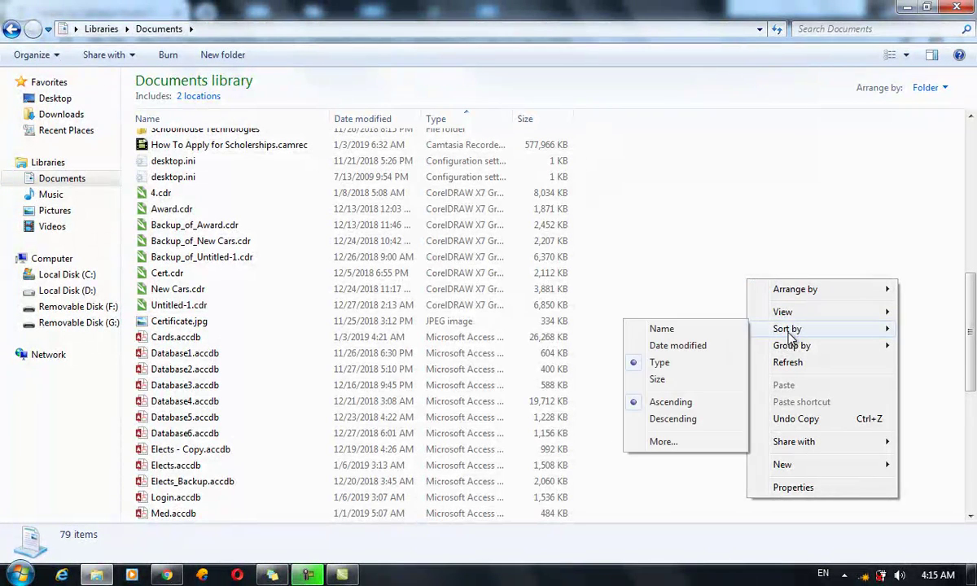
left_click(665, 383)
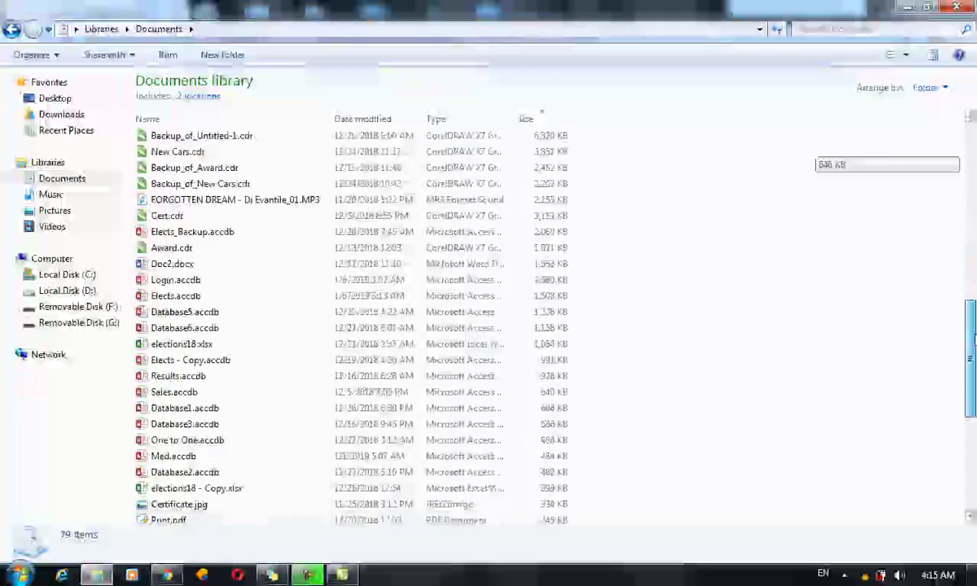
left_click_drag(971, 342, 969, 314)
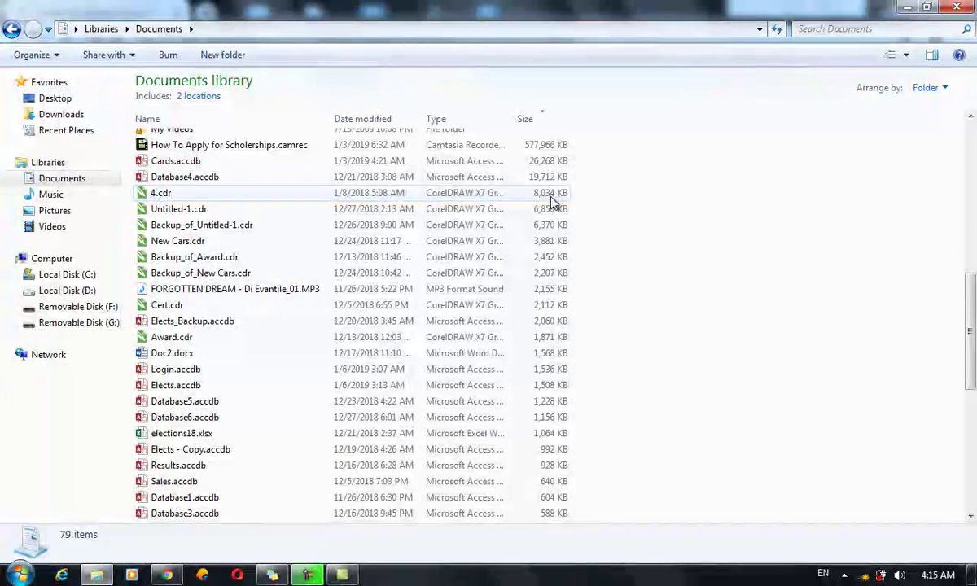
left_click_drag(970, 321, 967, 451)
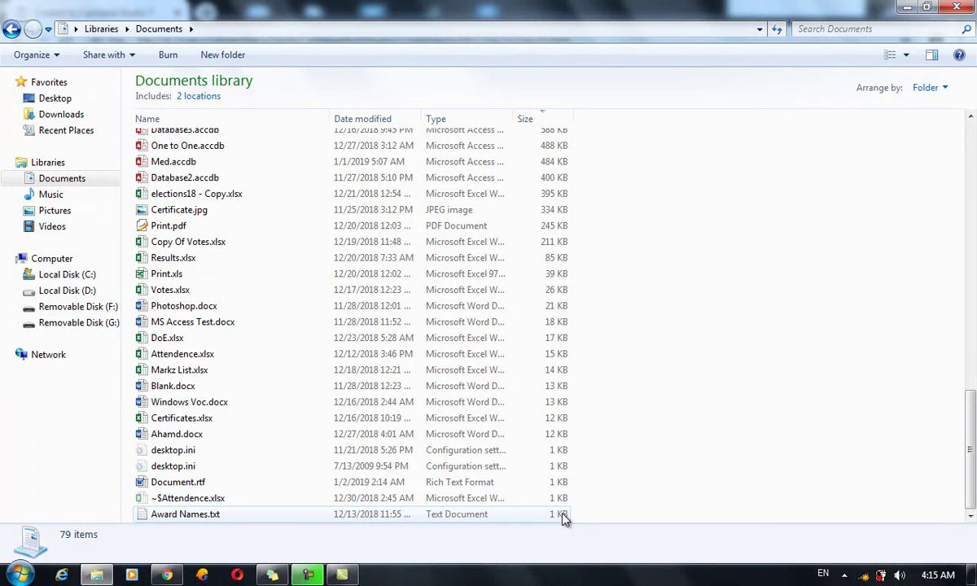
Sort the Documents library by name in ascending order and look through the list to the end
right_click(742, 320)
mouse_move(801, 368)
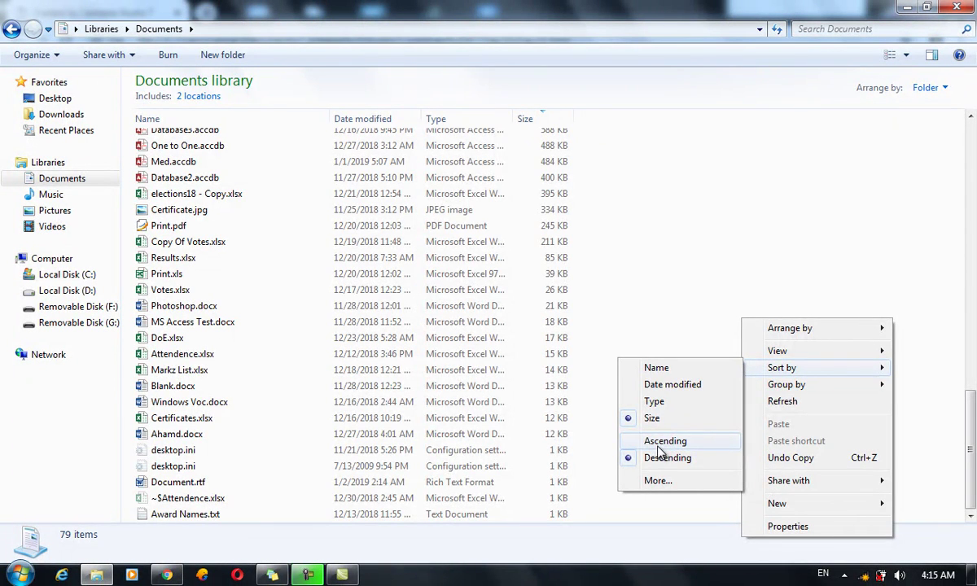
left_click(653, 368)
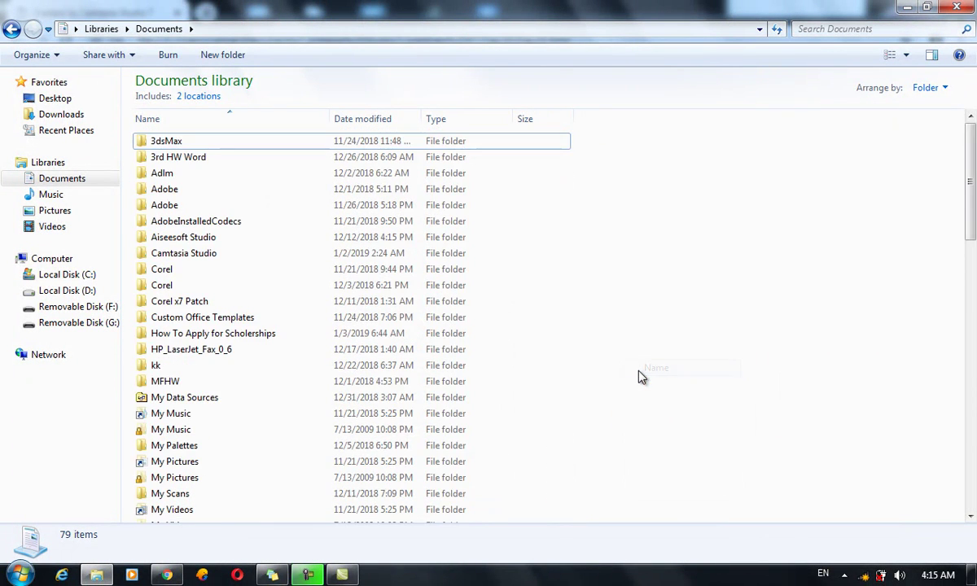
left_click_drag(972, 163, 974, 521)
Change the Documents library's name sorting to descending and review the list to its last file
right_click(767, 349)
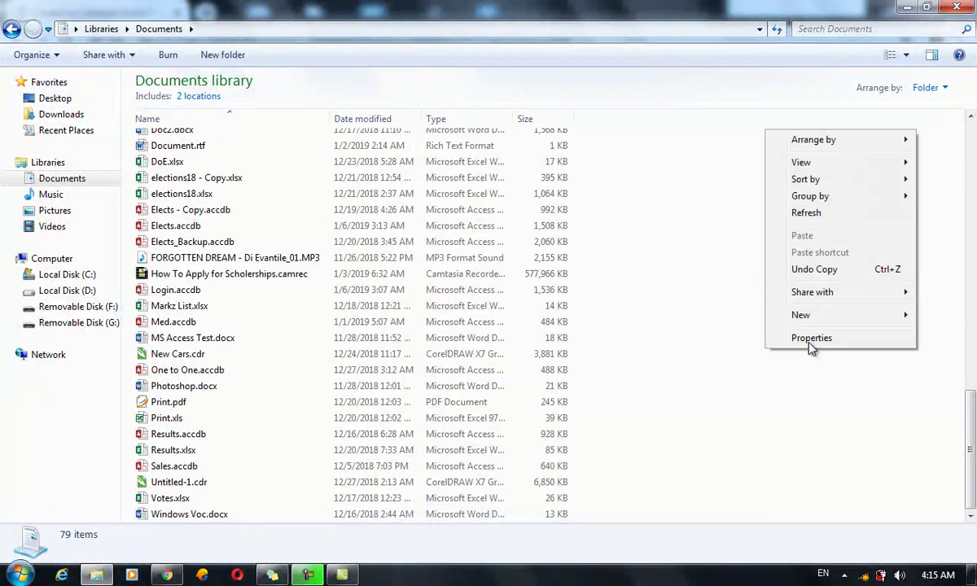
mouse_move(803, 179)
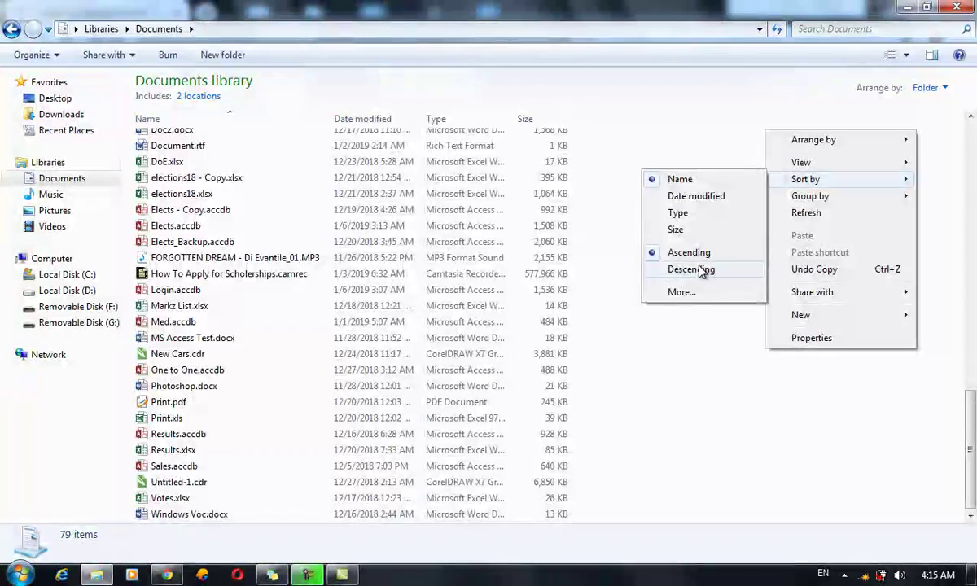
left_click(690, 270)
scroll(814, 191, "down", 6)
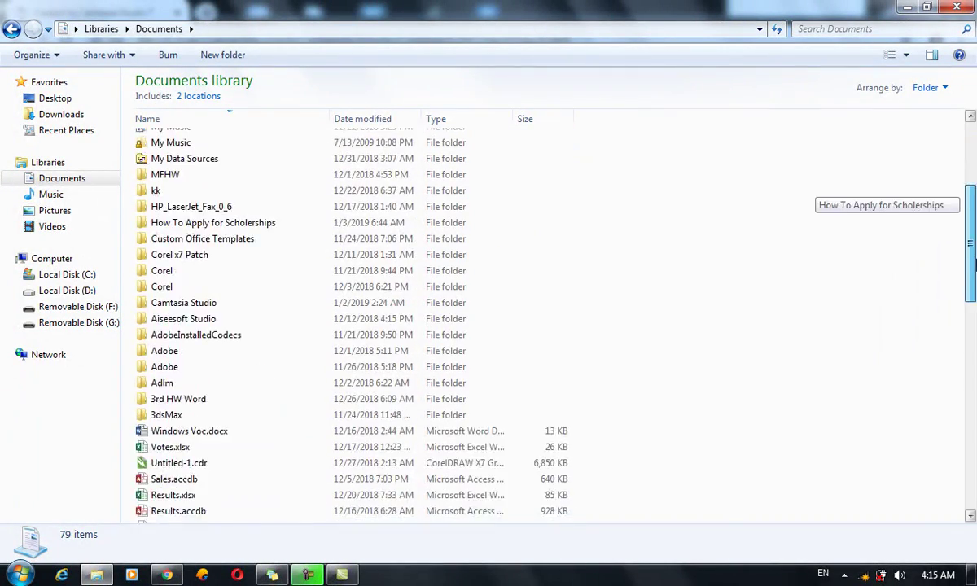
scroll(814, 192, "down", 10)
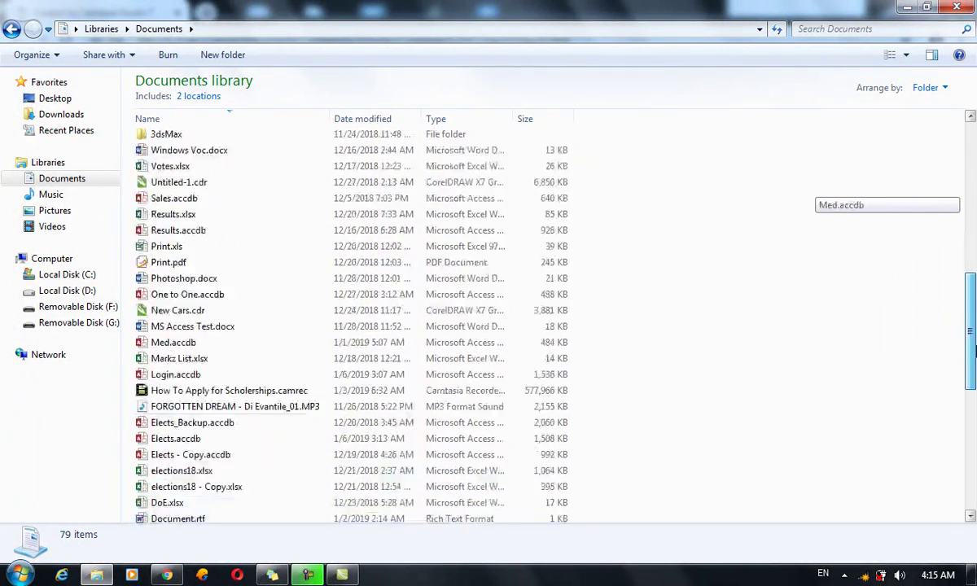
scroll(814, 192, "down", 2)
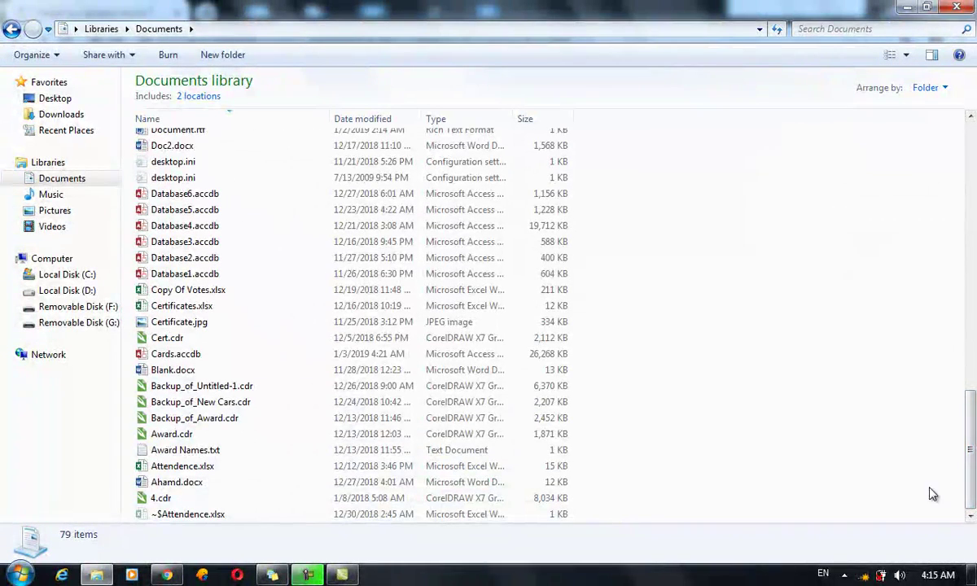
Clear the Documents library, browser and remaining windows from view, and check which commands the empty desktop area offers
right_click(753, 228)
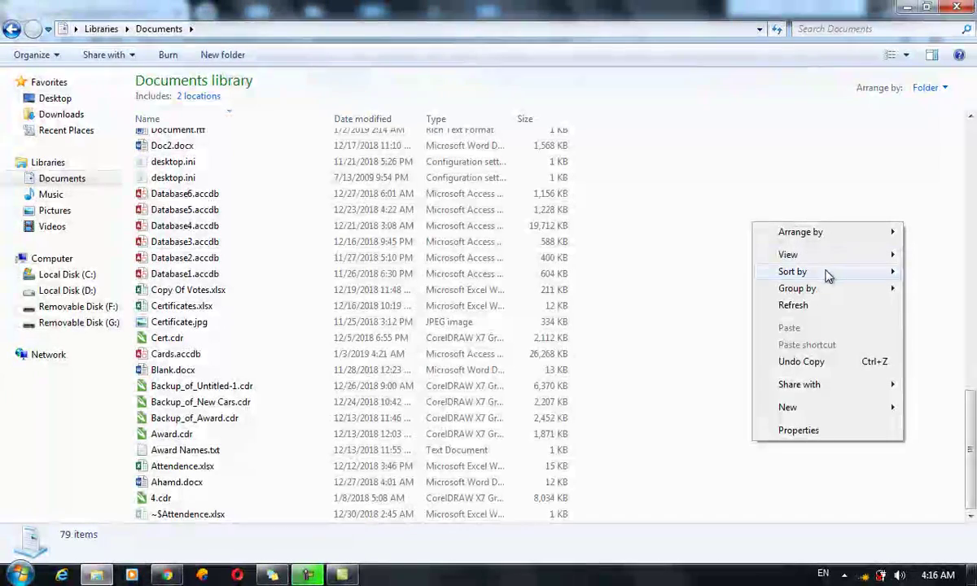
mouse_move(826, 274)
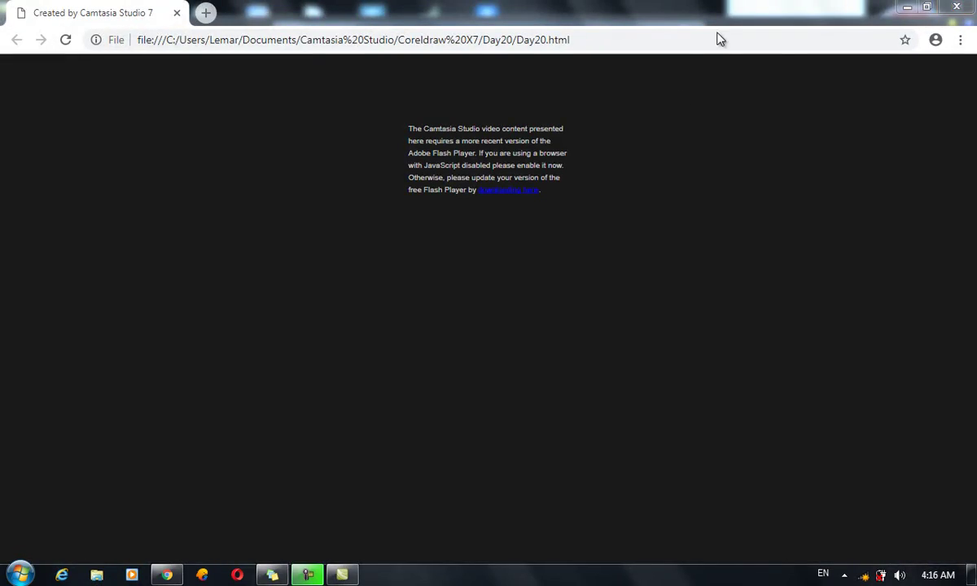
left_click(926, 6)
left_click(893, 39)
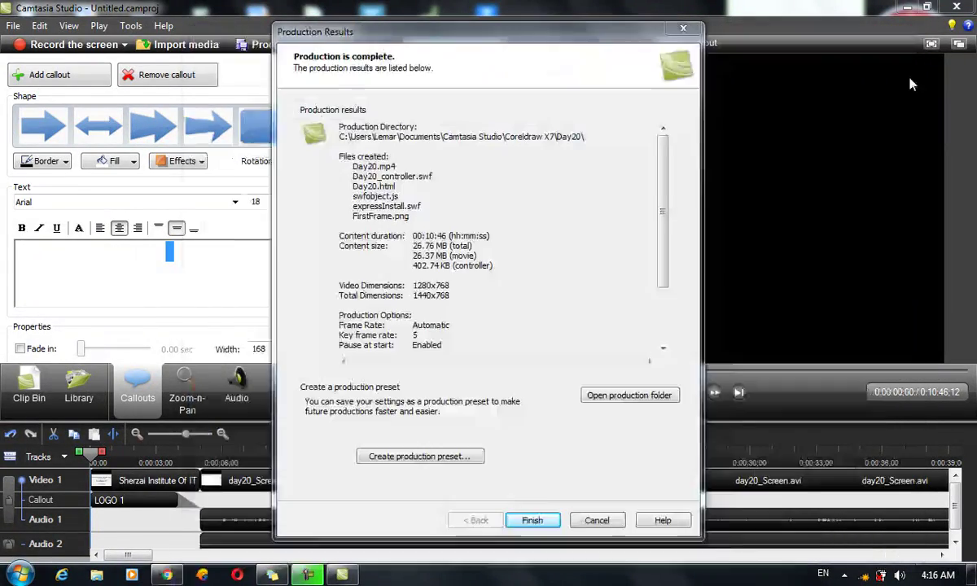
left_click(973, 575)
right_click(608, 228)
mouse_move(686, 256)
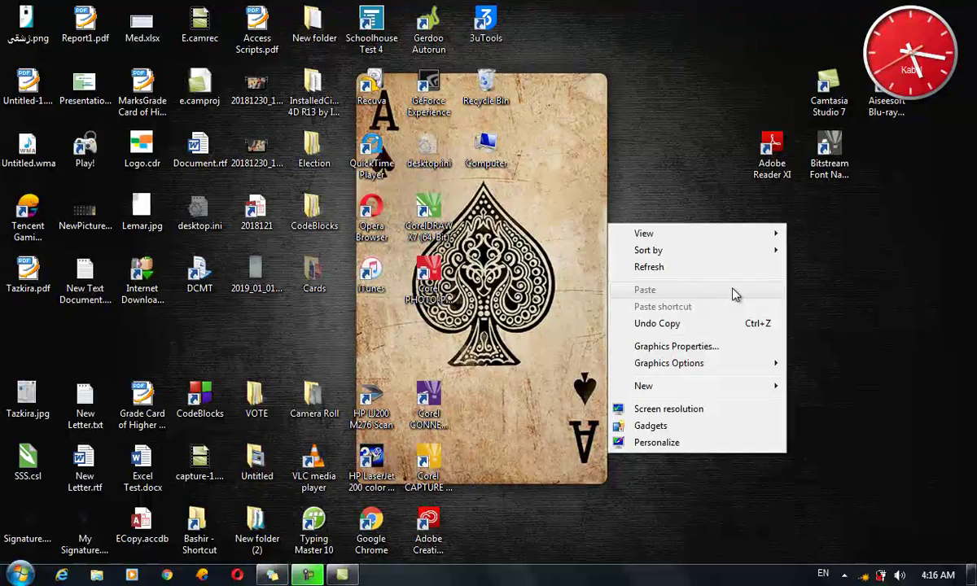
Open the Documents library and copy Elects_Backup.accdb, Elects.accdb and Elects - Copy.accdb to the clipboard
left_click(20, 574)
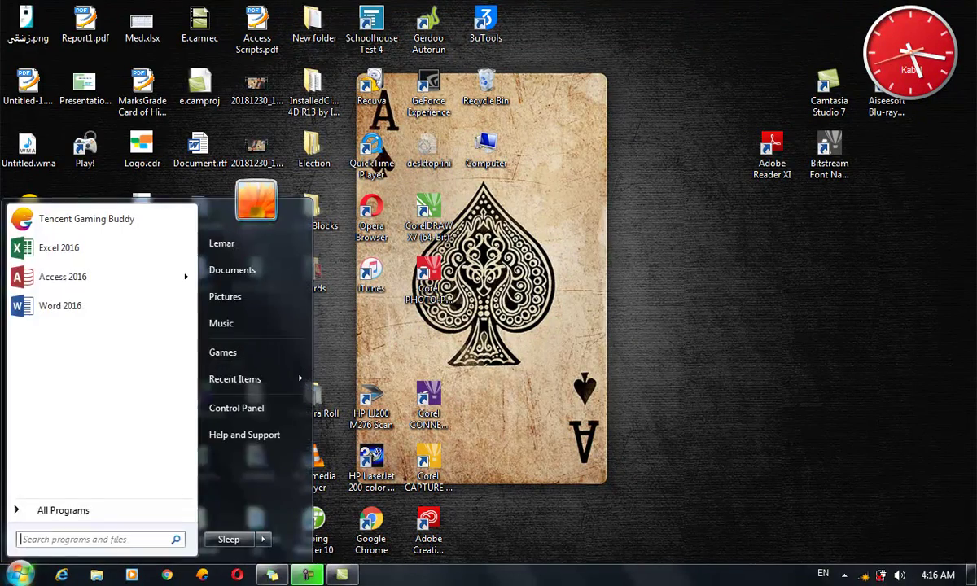
left_click(243, 272)
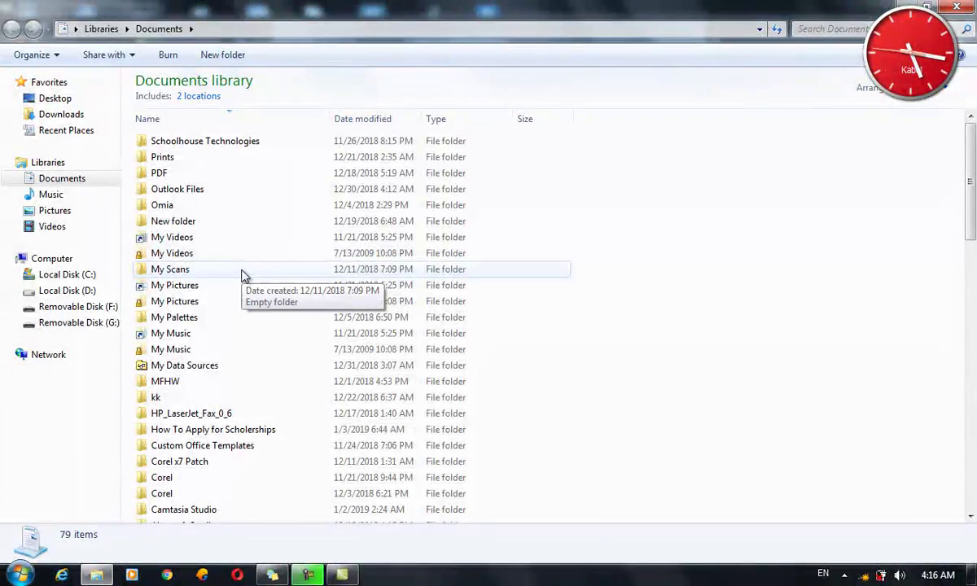
scroll(553, 483, "down", 12)
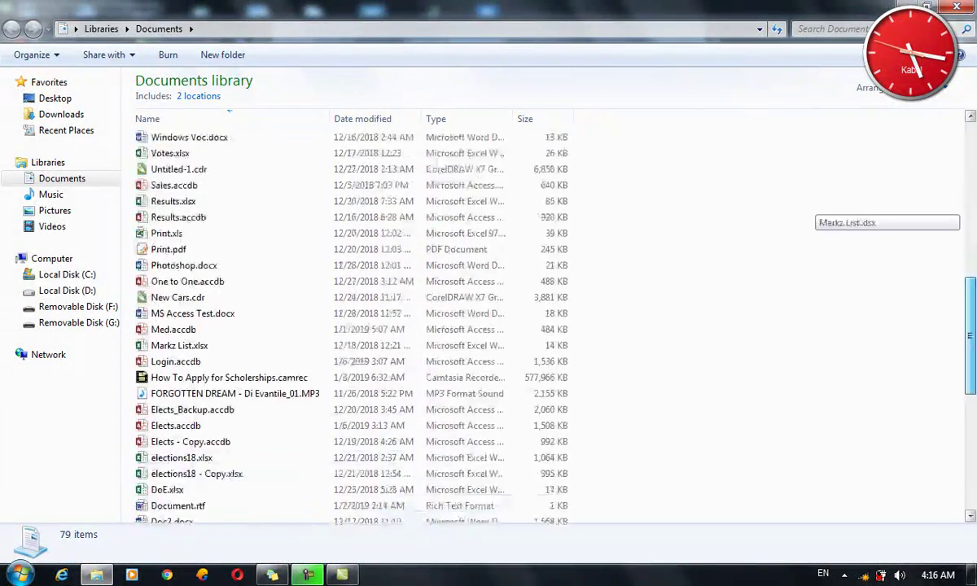
left_click(205, 382)
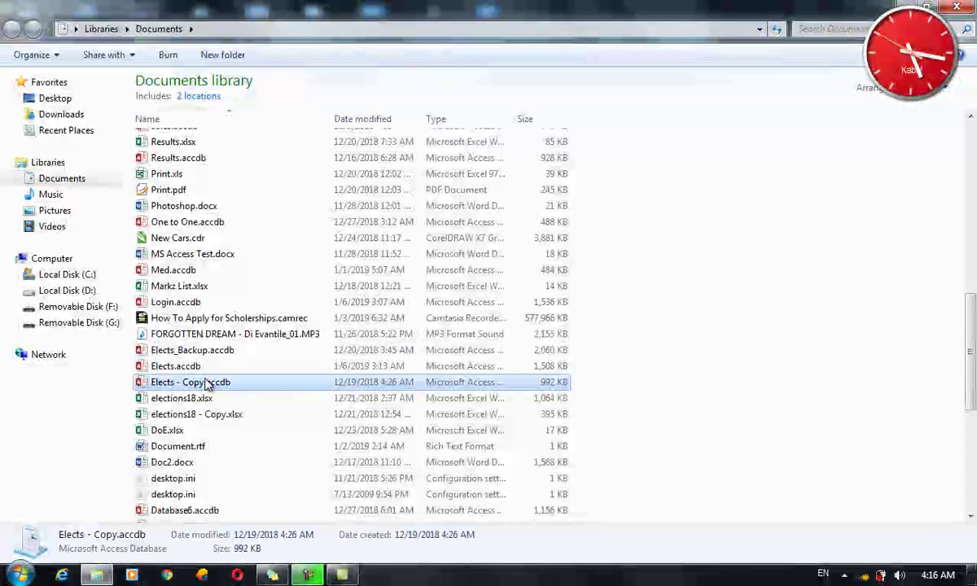
left_click(184, 355, "shift")
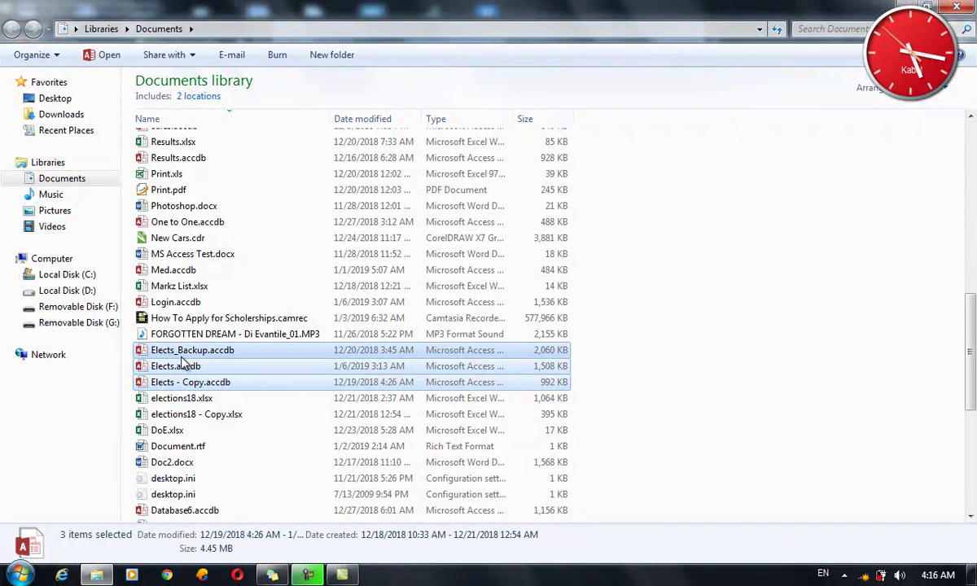
right_click(183, 358)
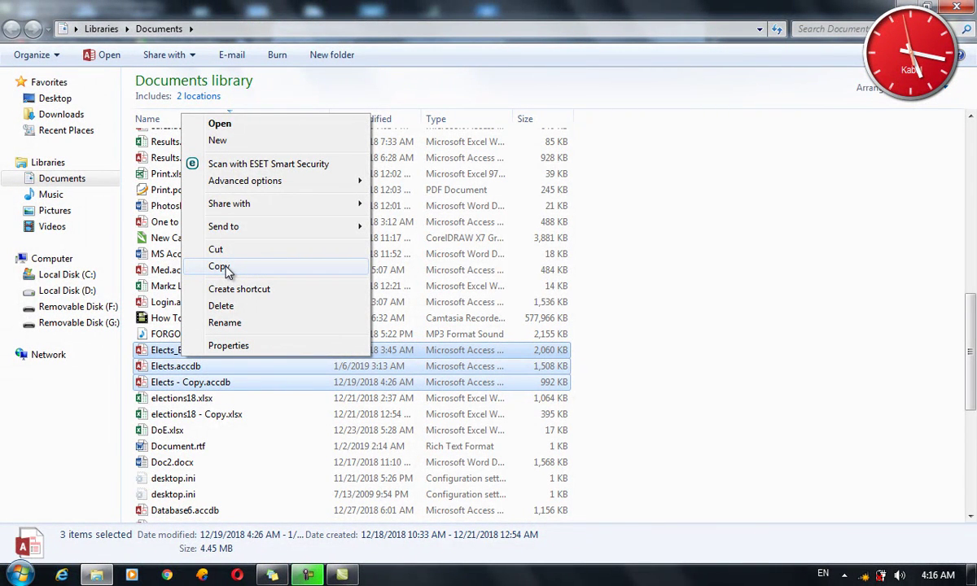
left_click(219, 267)
Show the desktop and paste the three copied Elects database files onto it
key("super+d")
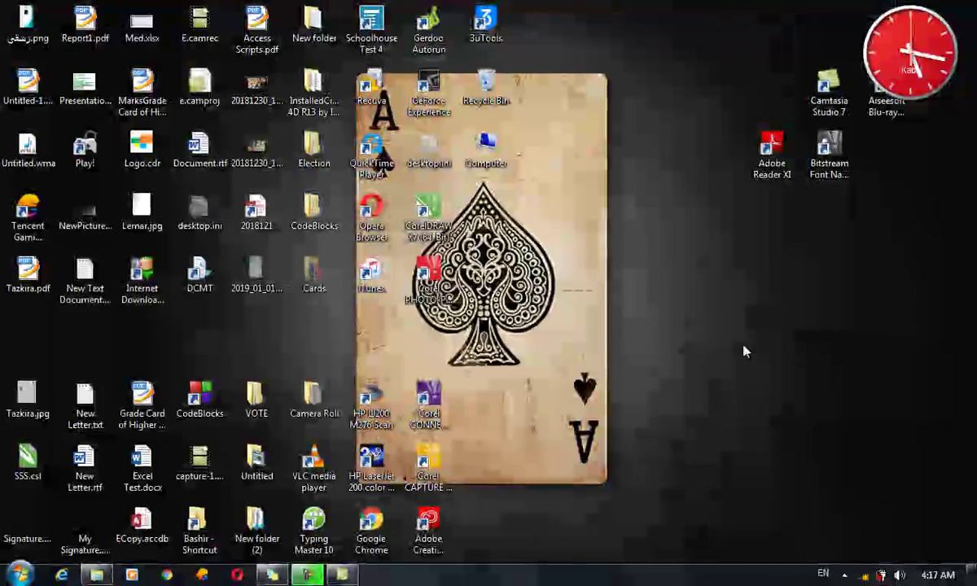
right_click(706, 347)
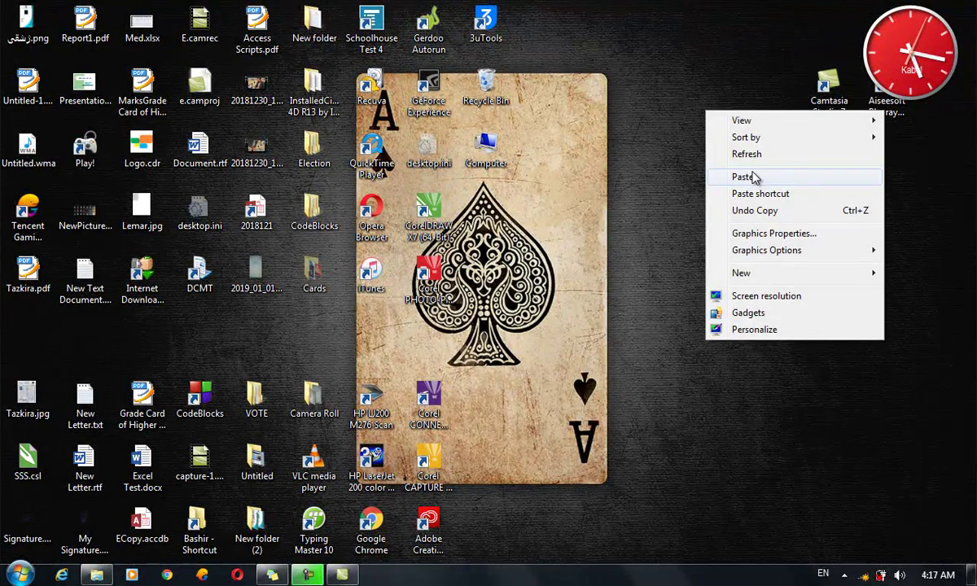
left_click(754, 177)
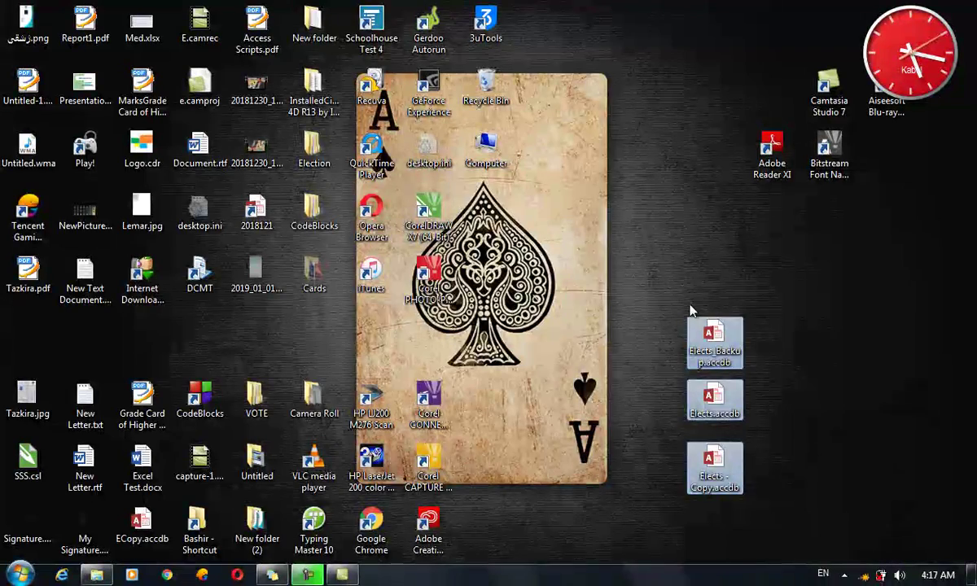
Undo the copy operation that placed the three Elects database files on the desktop
right_click(666, 269)
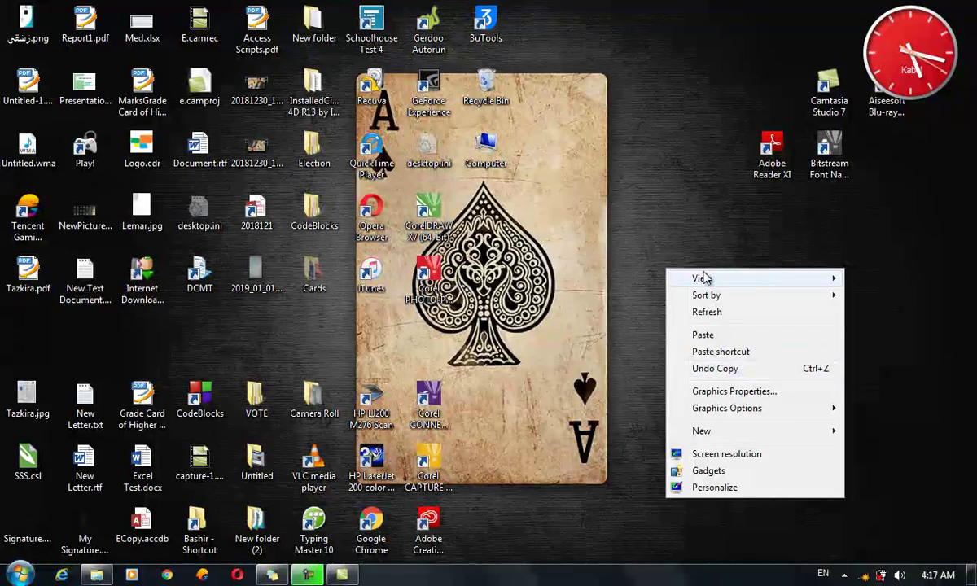
left_click(658, 197)
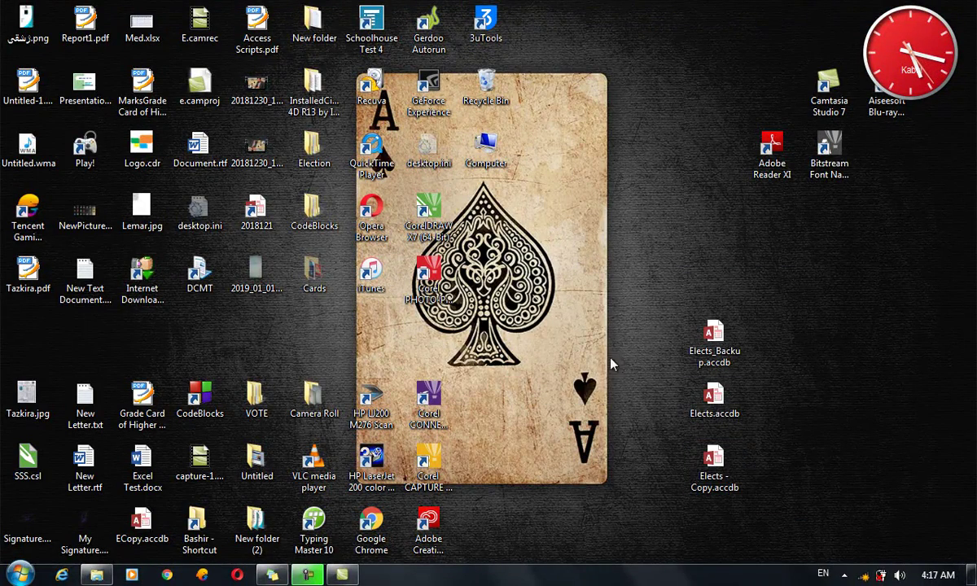
right_click(561, 79)
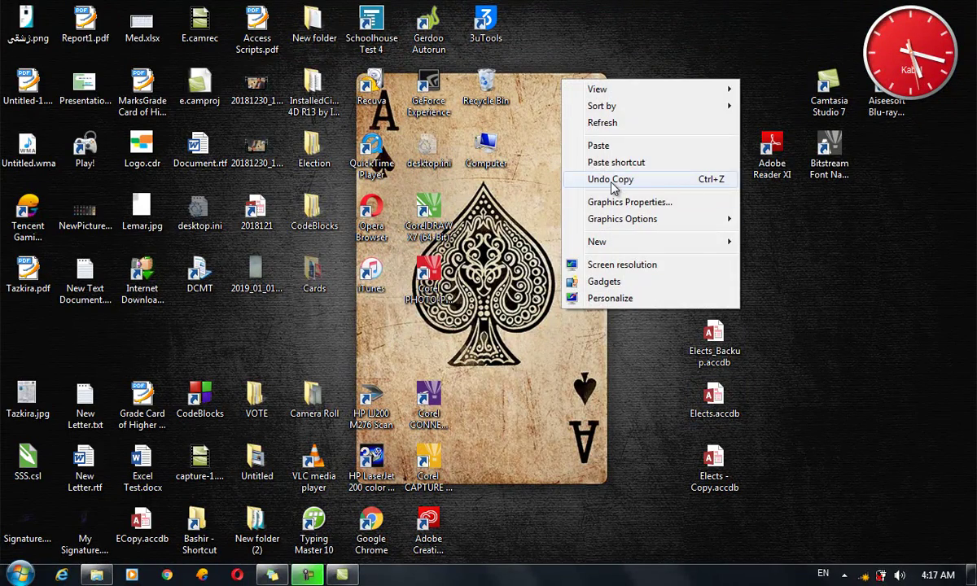
left_click(612, 179)
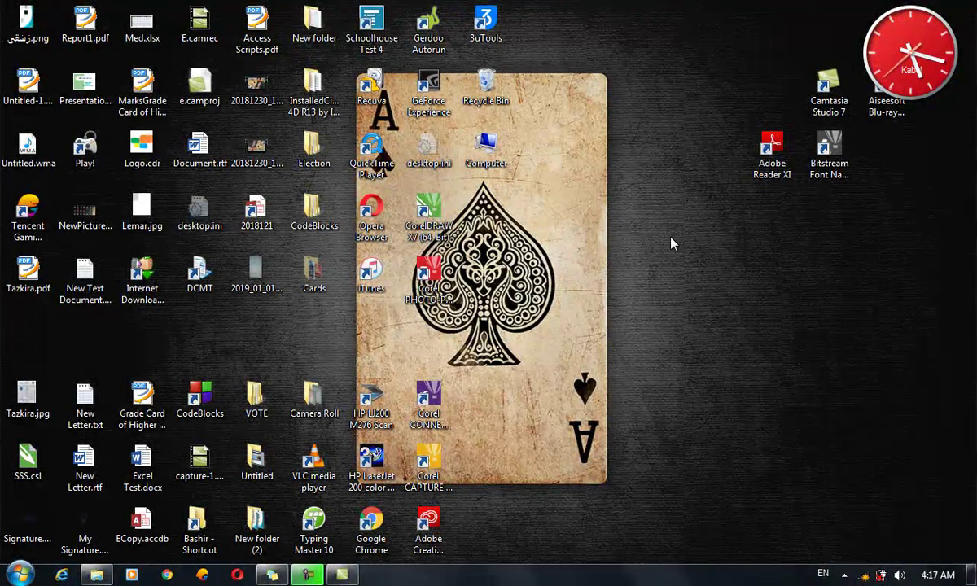
Delete the Adobe Reader XI shortcut from the desktop and undo the deletion
left_click(770, 154)
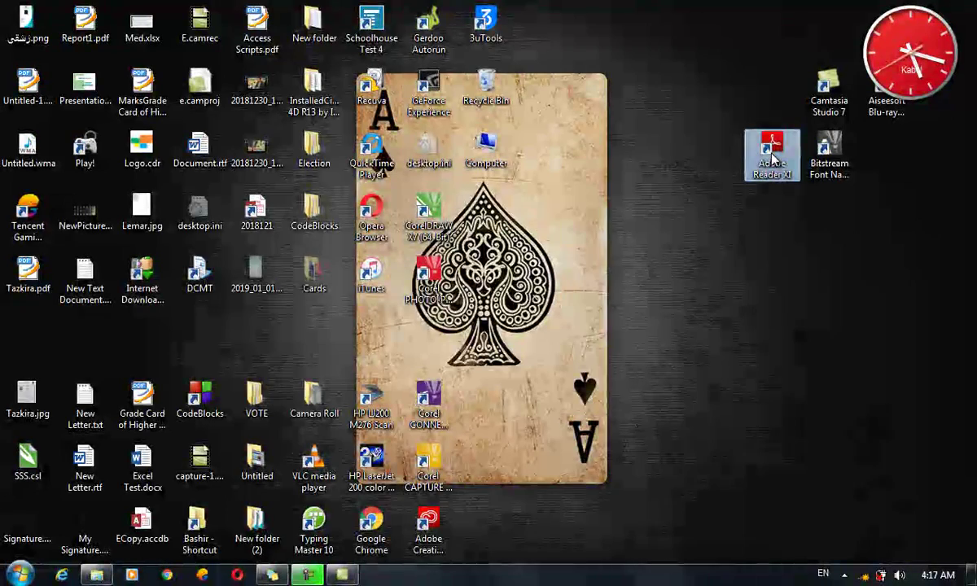
right_click(772, 156)
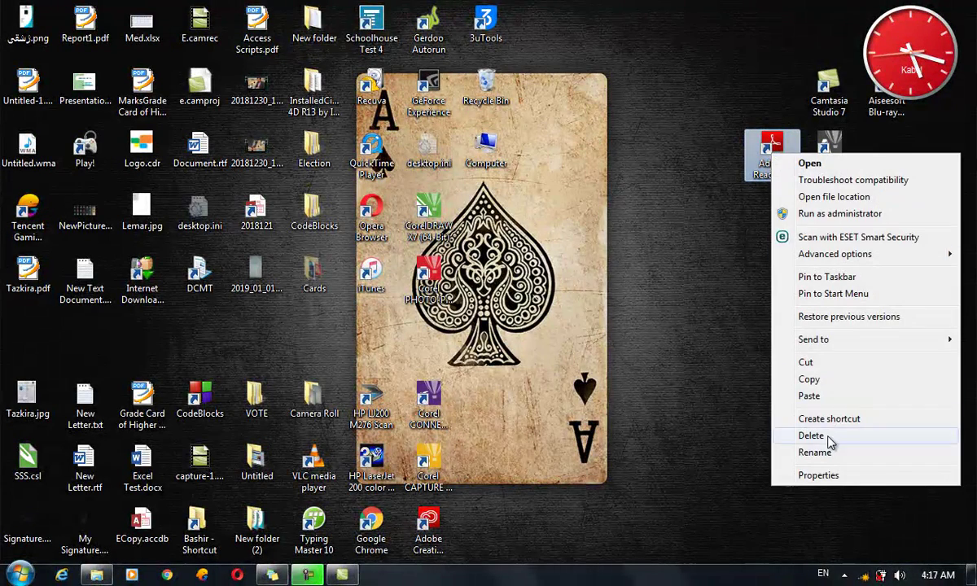
left_click(811, 436)
left_click(539, 349)
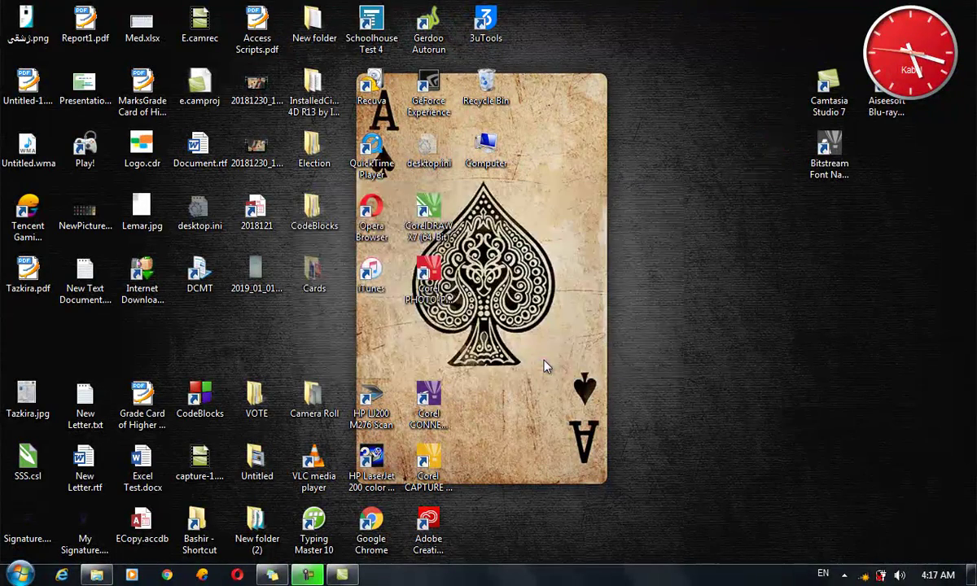
right_click(662, 173)
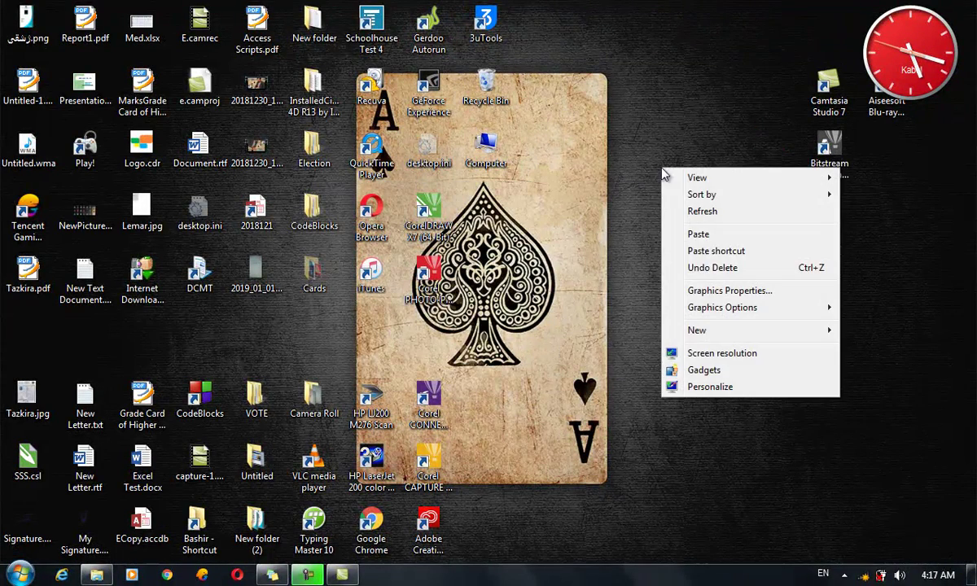
left_click(712, 268)
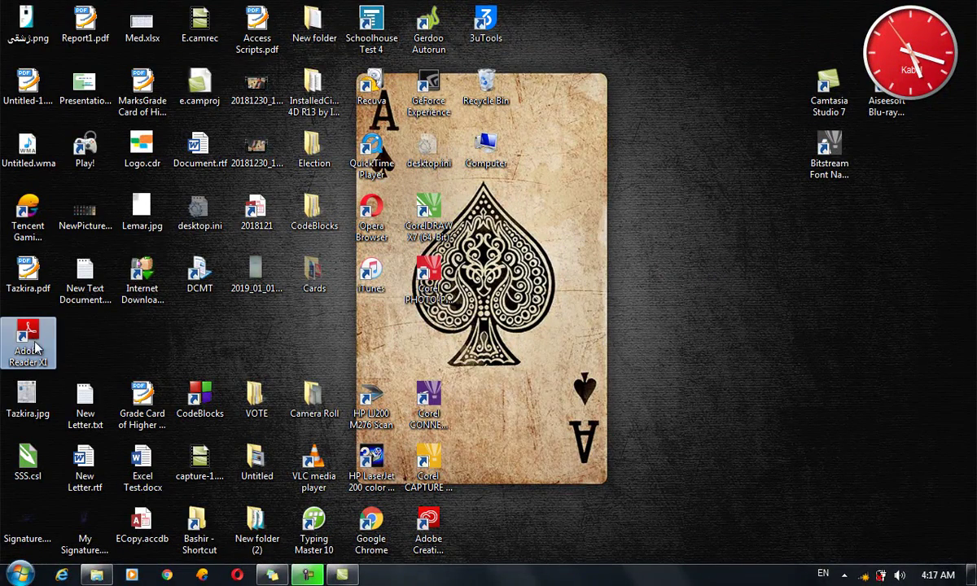
Copy How To Apply for Scholerships.camrec from the Documents library and paste it onto the desktop
left_click(97, 575)
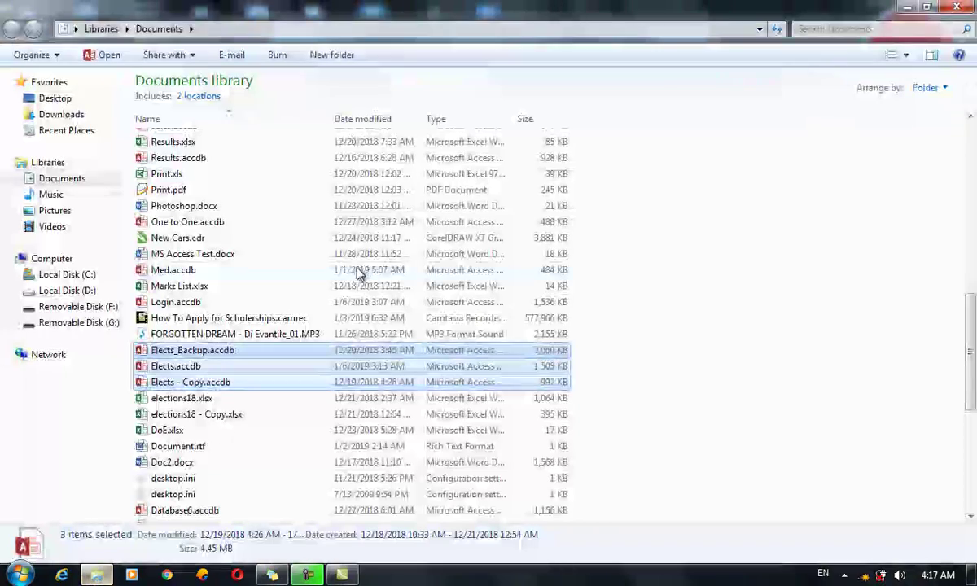
left_click(190, 321)
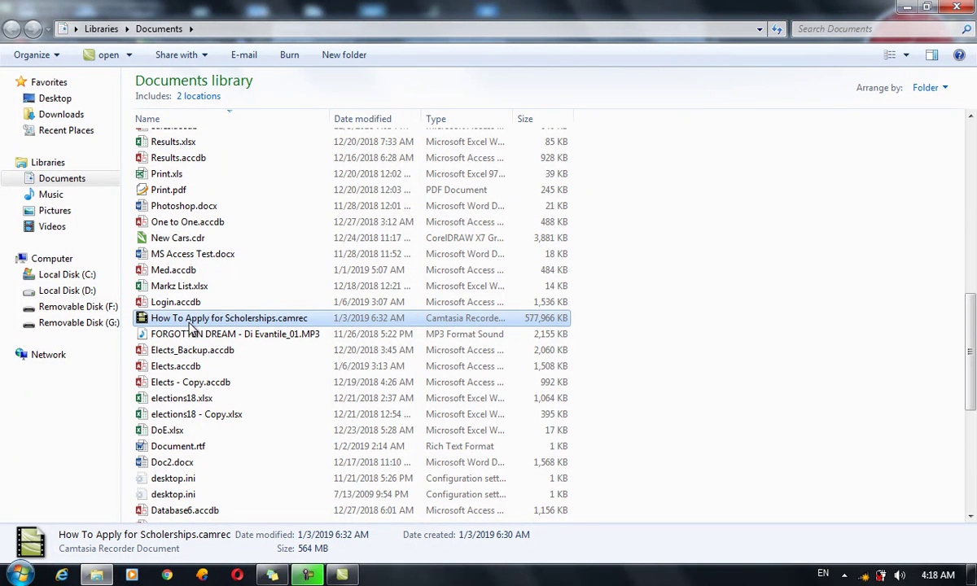
right_click(190, 324)
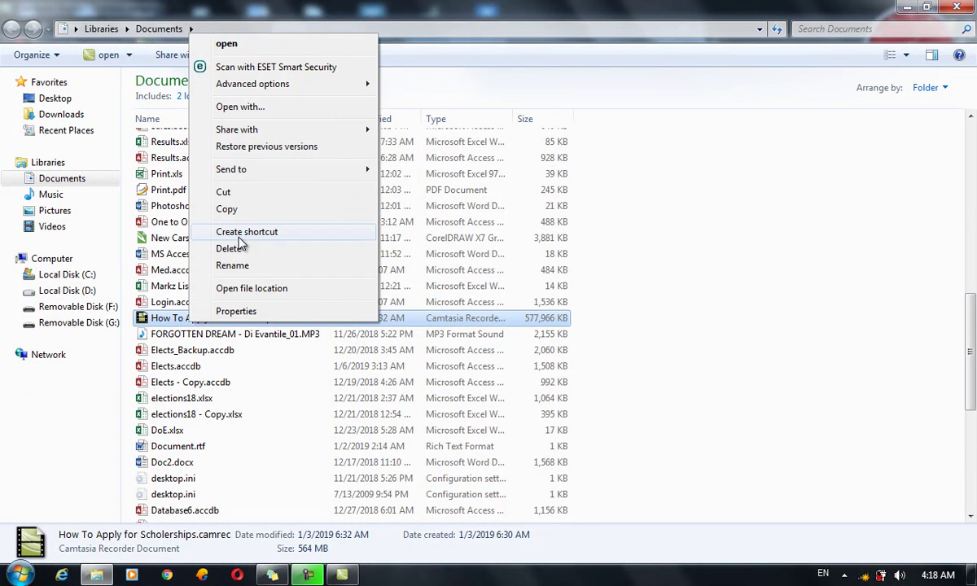
left_click(227, 210)
key("super+d")
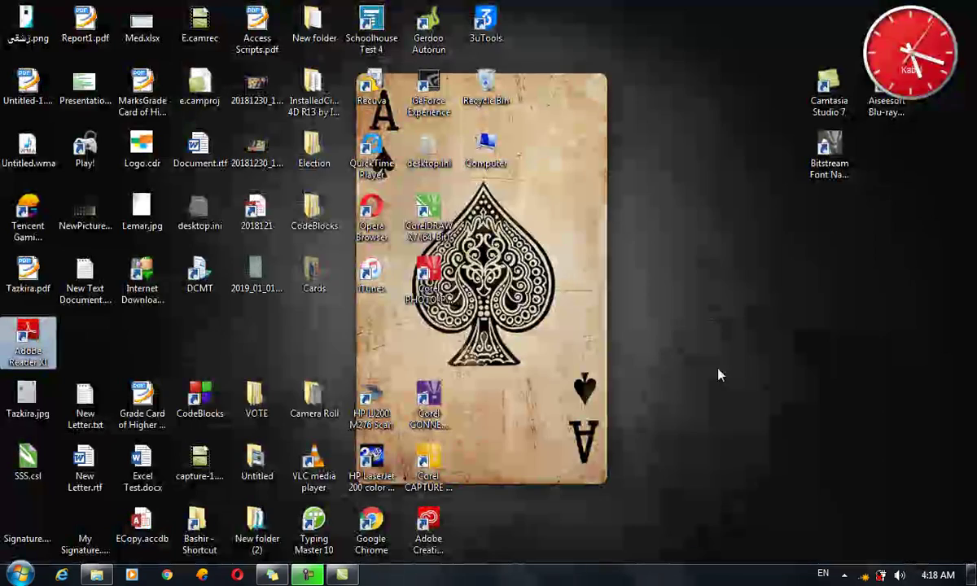
right_click(639, 281)
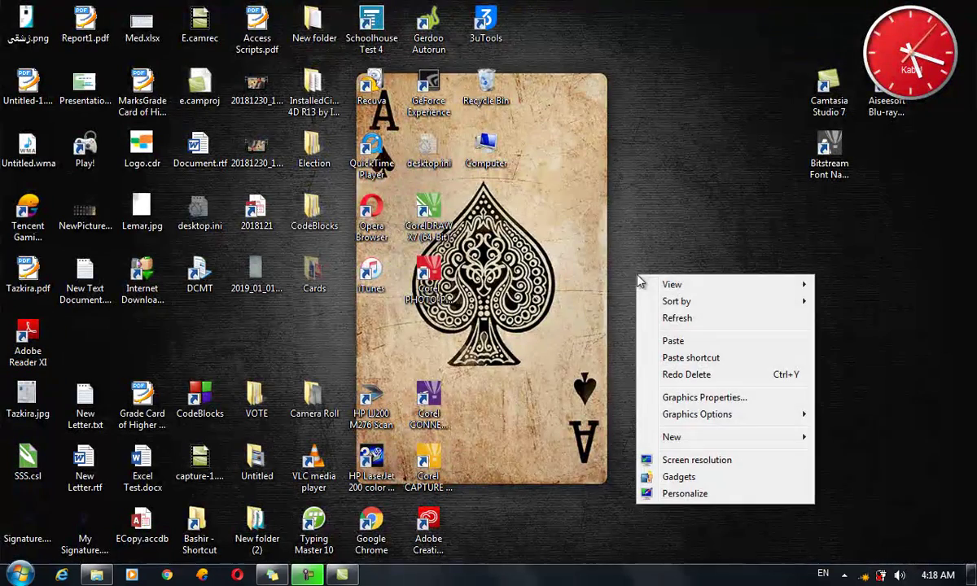
left_click(691, 340)
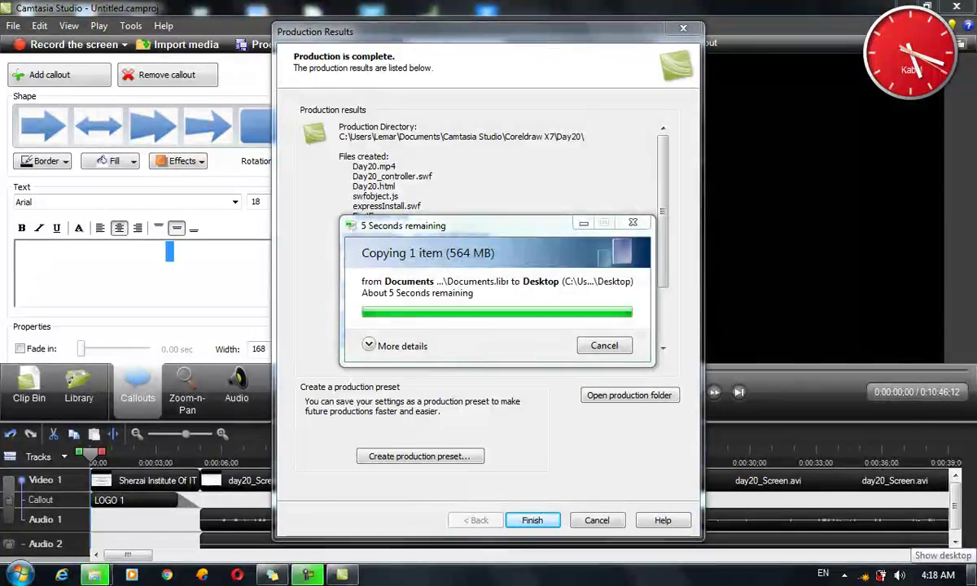
Show the desktop and check the size of How To Apply for Scholerships.camrec in its properties
left_click(973, 575)
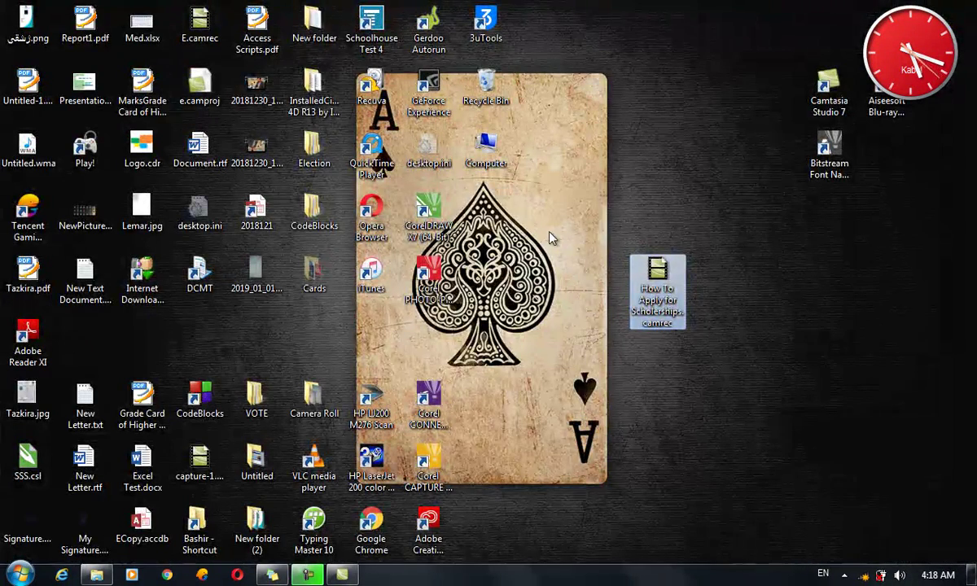
right_click(666, 264)
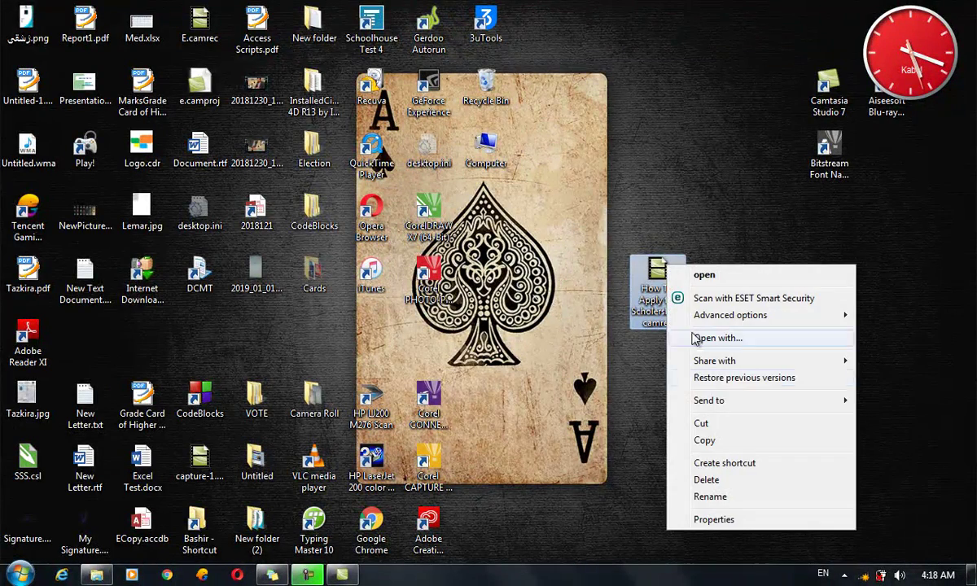
left_click(715, 519)
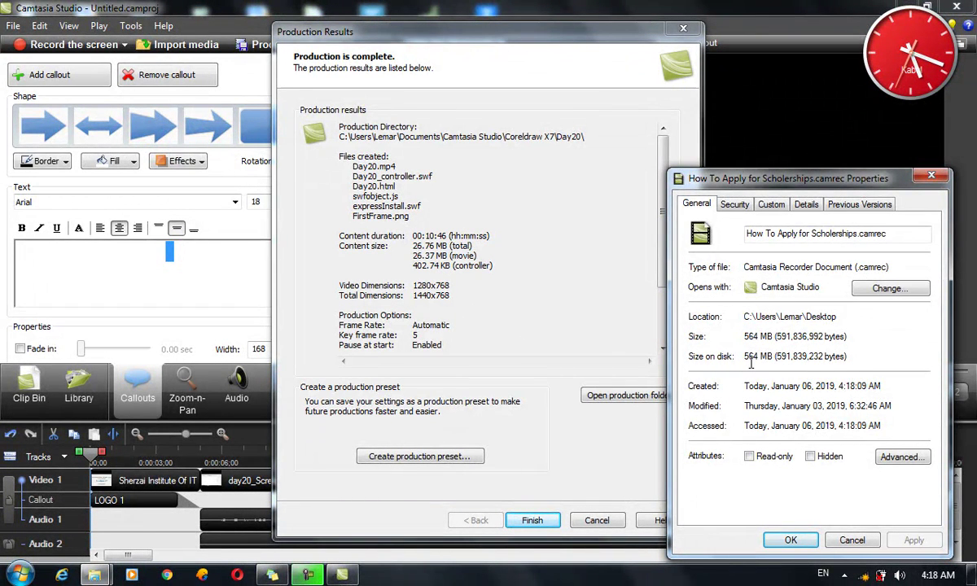
left_click(787, 542)
Permanently delete How To Apply for Scholerships.camrec from the desktop, declining the move to the Recycle Bin
key("super+d")
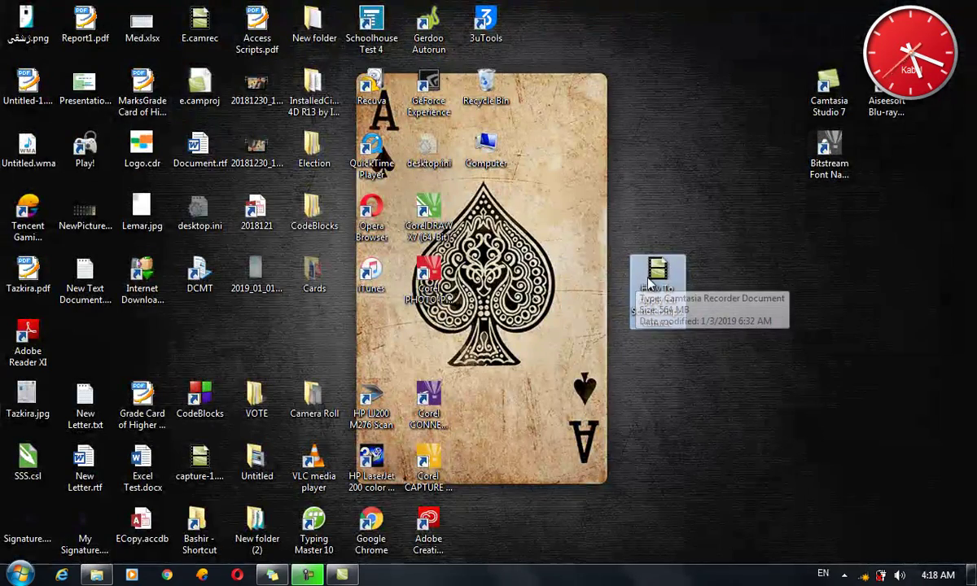
key("Delete")
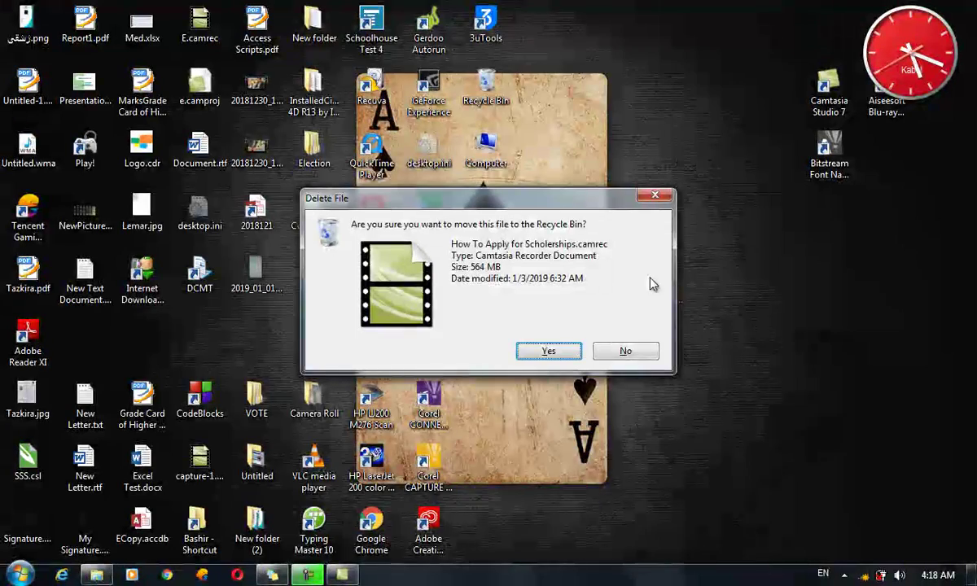
left_click(627, 350)
key("shift+Delete")
key("Return")
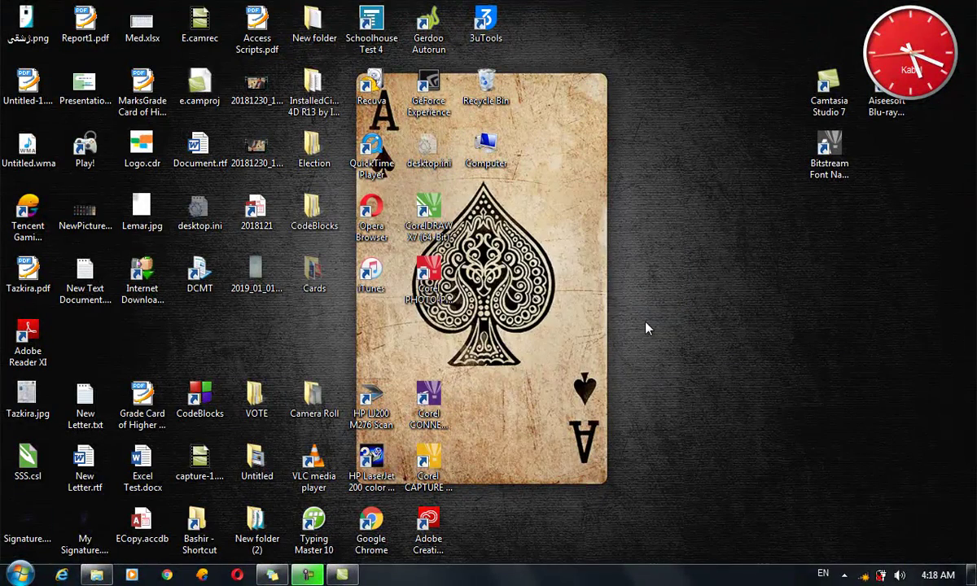
Paste a shortcut to How To Apply for Scholerships.camrec onto the desktop and check the shortcut's size in its general properties
right_click(647, 211)
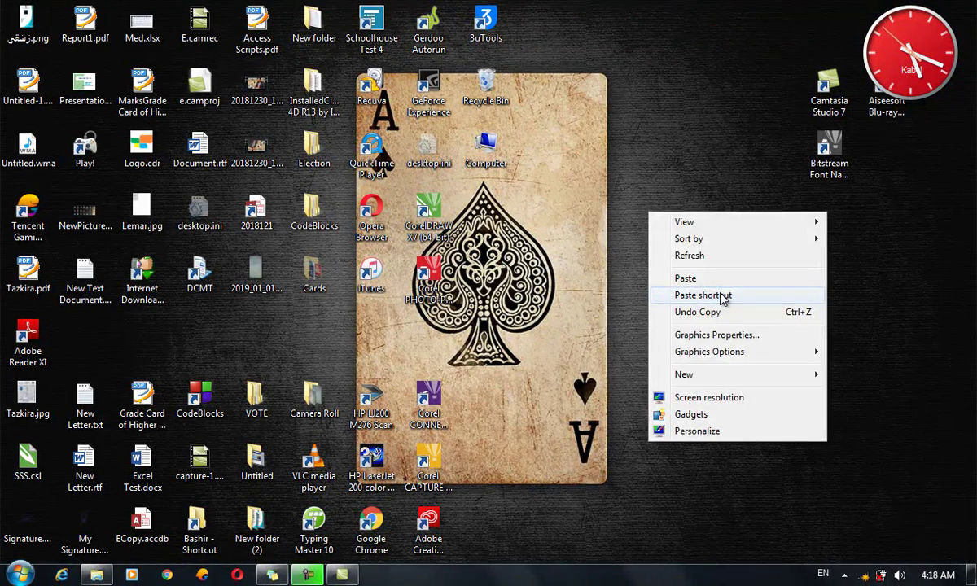
left_click(721, 296)
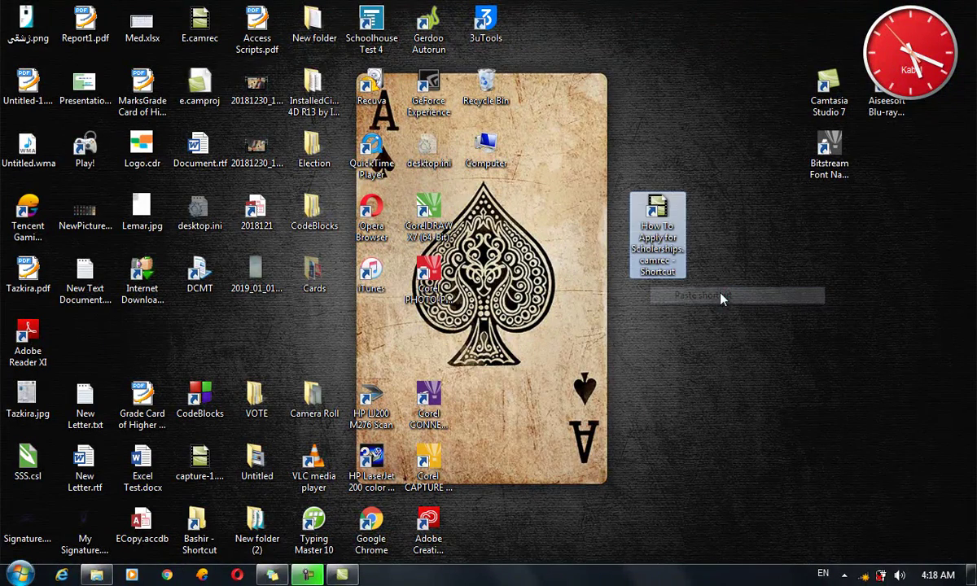
right_click(668, 218)
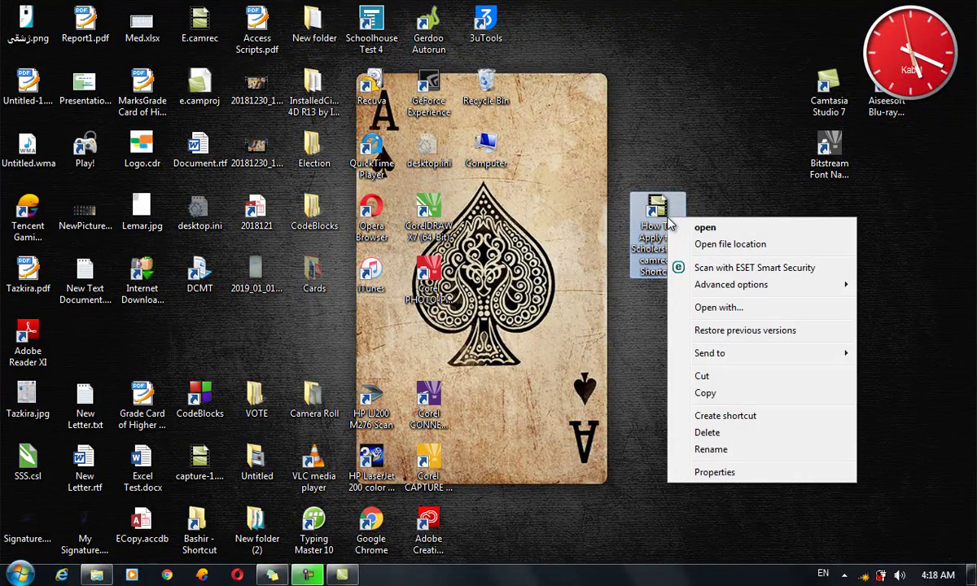
left_click(710, 472)
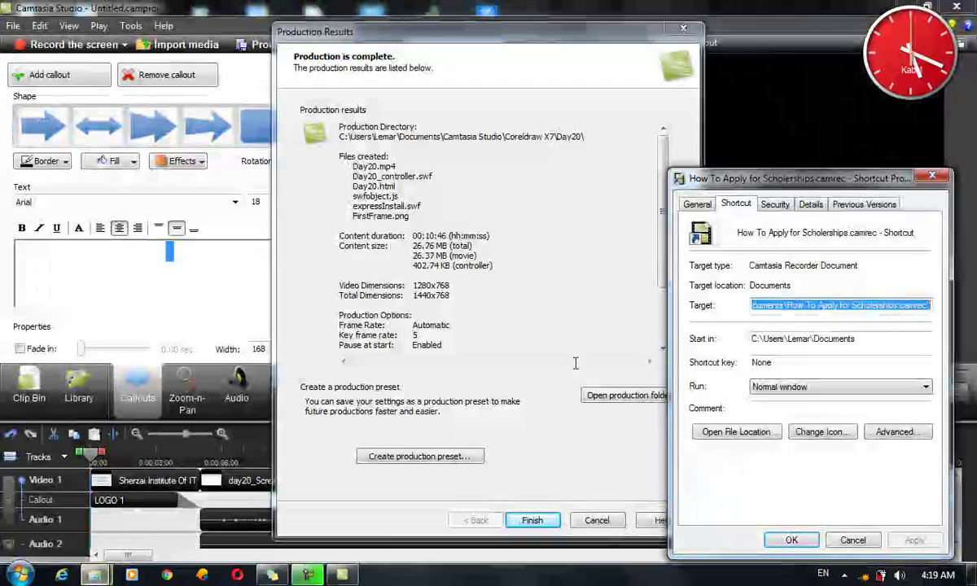
left_click(694, 205)
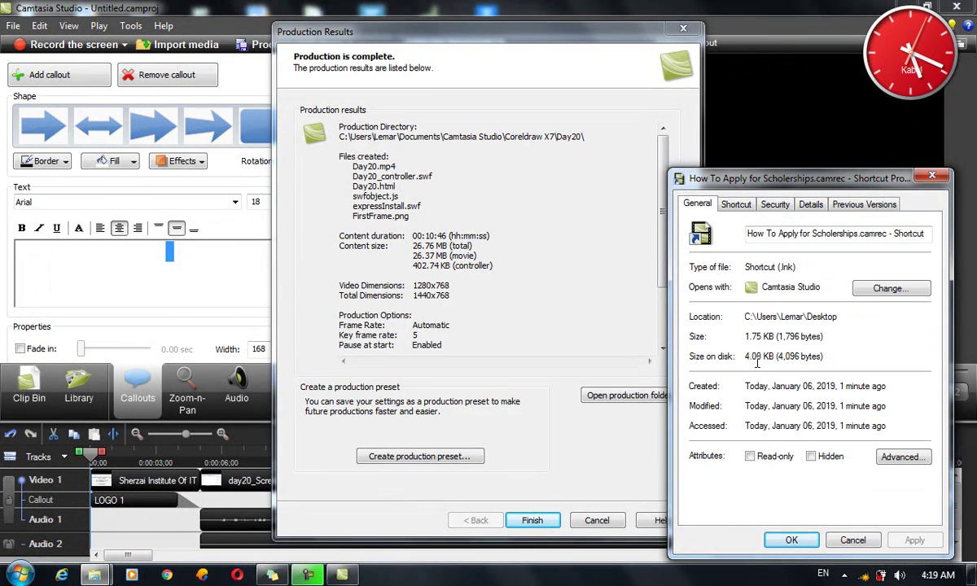
left_click(851, 541)
key("super+d")
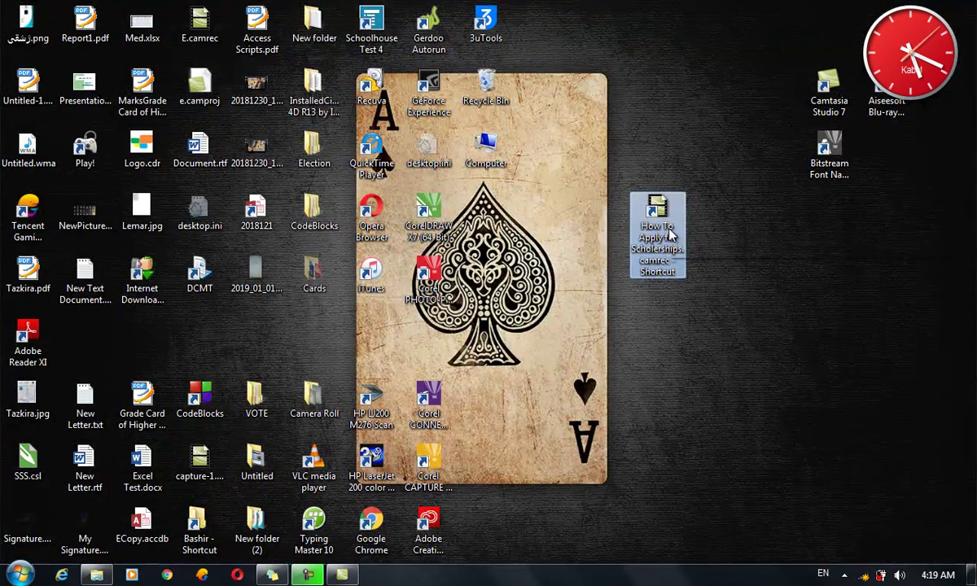
View the Intel graphics properties mode choices from the desktop, cancel them and return to the desktop
right_click(727, 238)
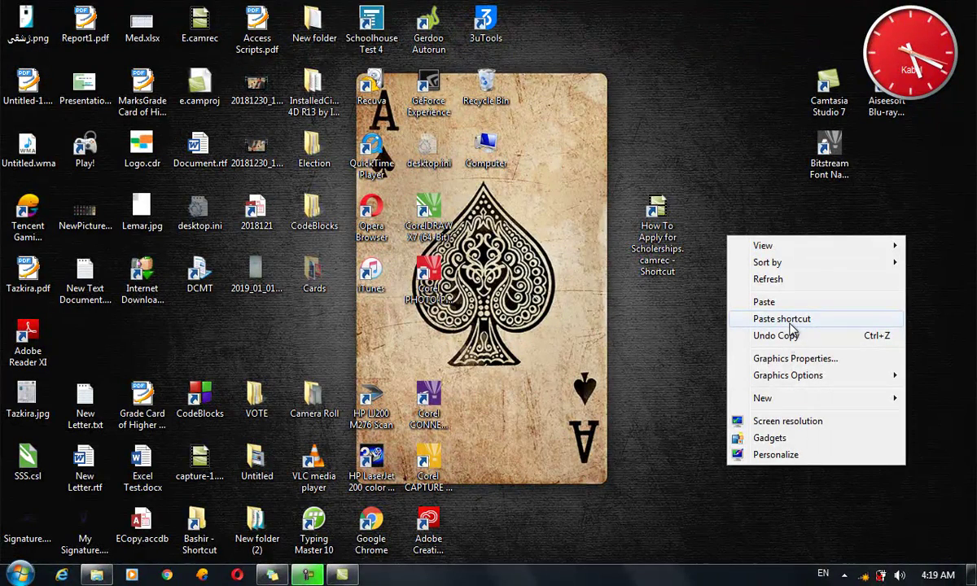
left_click(798, 365)
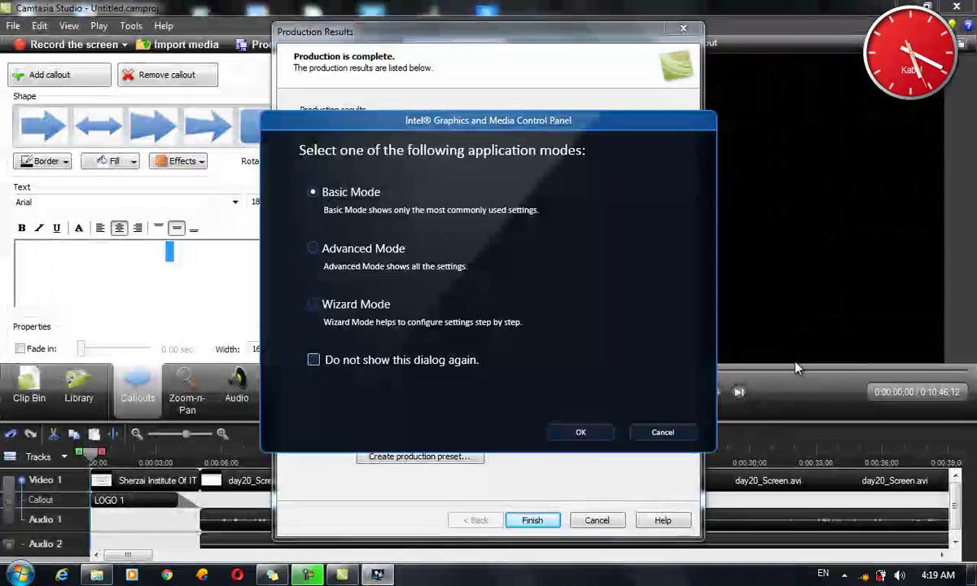
left_click(662, 432)
key("super+d")
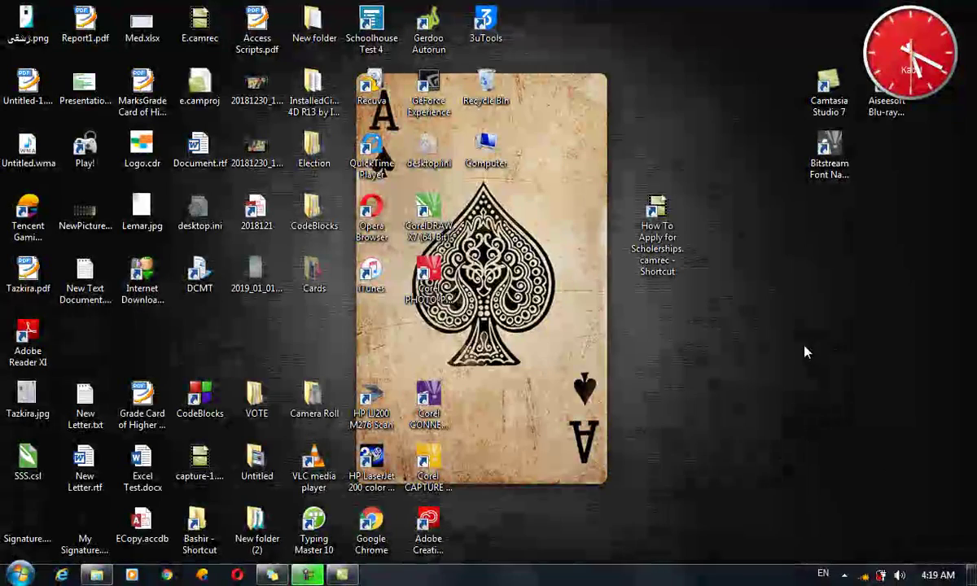
Create a new folder named Extra on the desktop
right_click(810, 346)
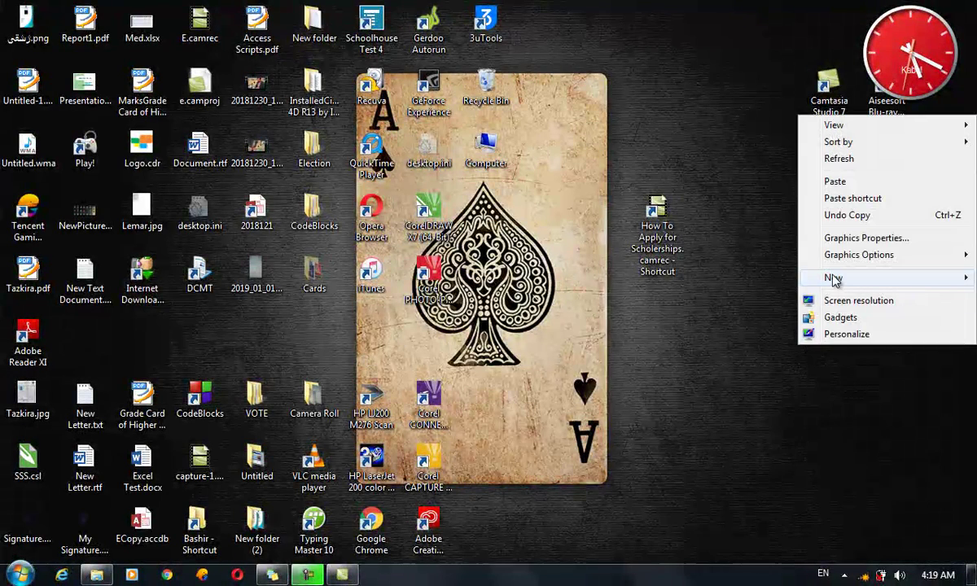
mouse_move(834, 279)
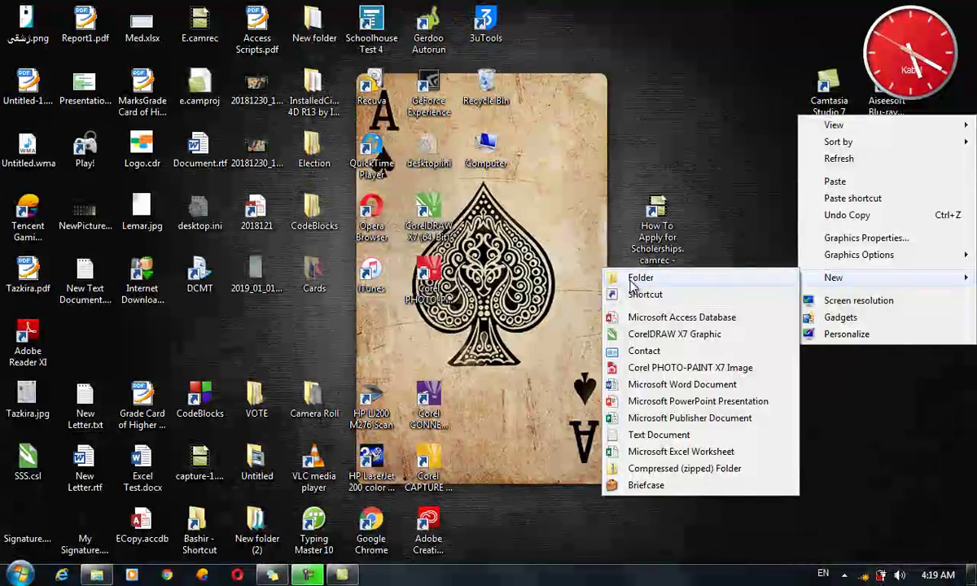
left_click(627, 281)
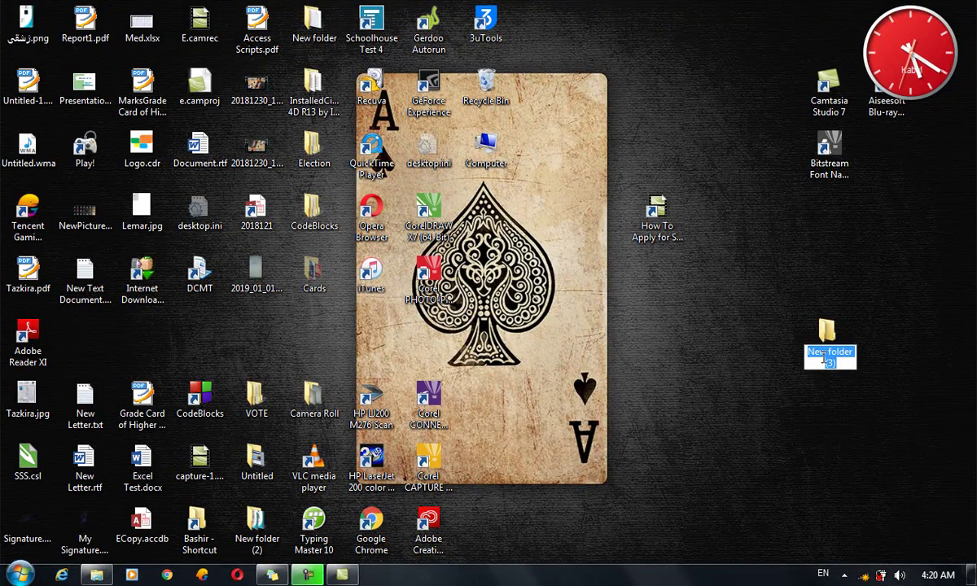
type("Extra")
key("Return")
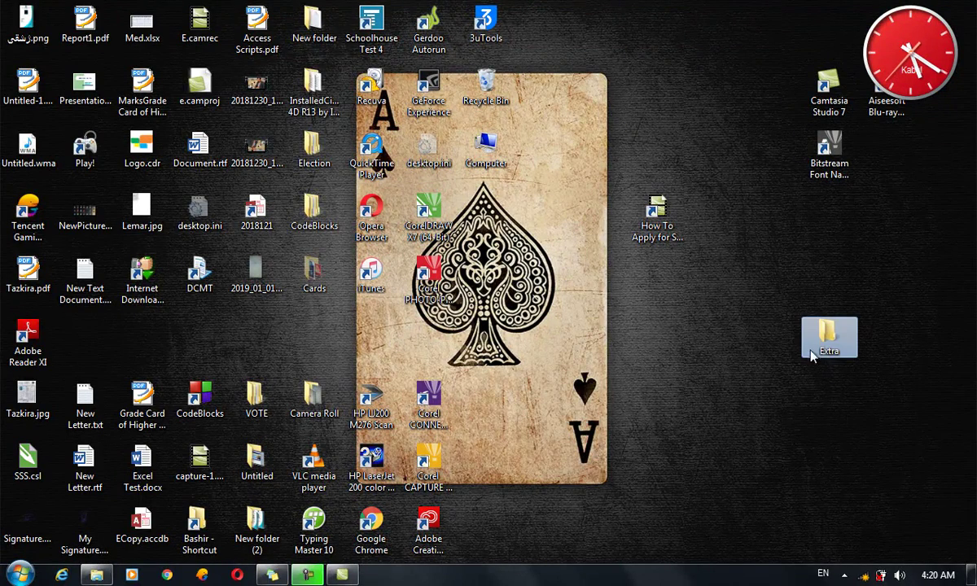
Move the New folder, installed Cinema 4D, Election, CodeBlocks, Cards, VOTE and Camera Roll folders into the Extra folder and open it
left_click_drag(320, 319, 826, 328)
left_click_drag(319, 354, 825, 328)
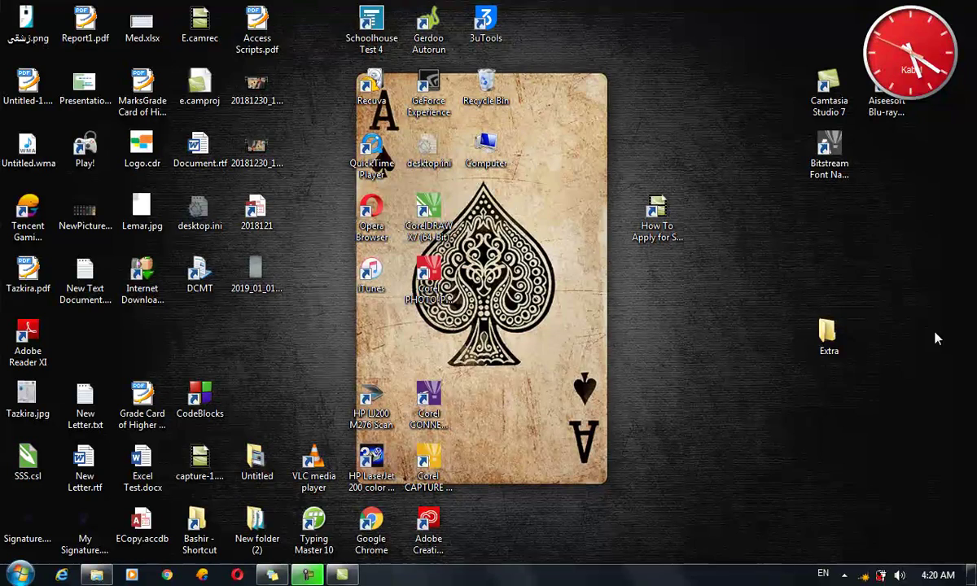
double_click(839, 332)
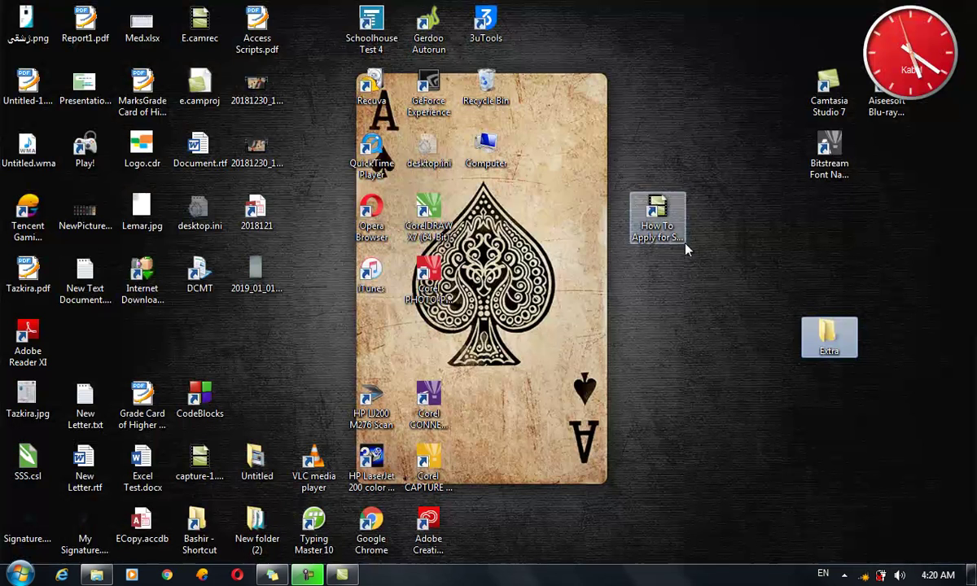
Create a desktop shortcut to Local Disk (D:), keeping the suggested name Local Disk (D)
right_click(631, 149)
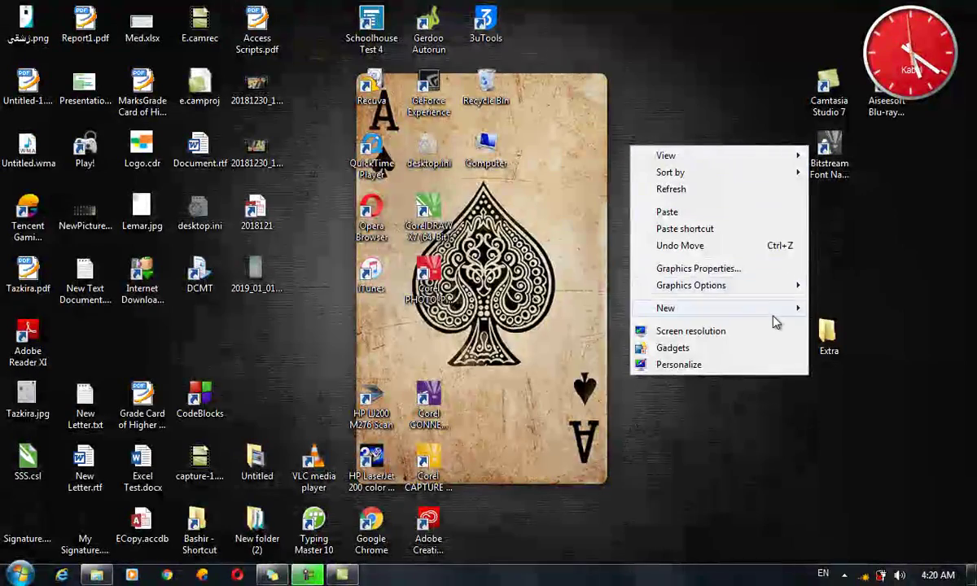
mouse_move(781, 309)
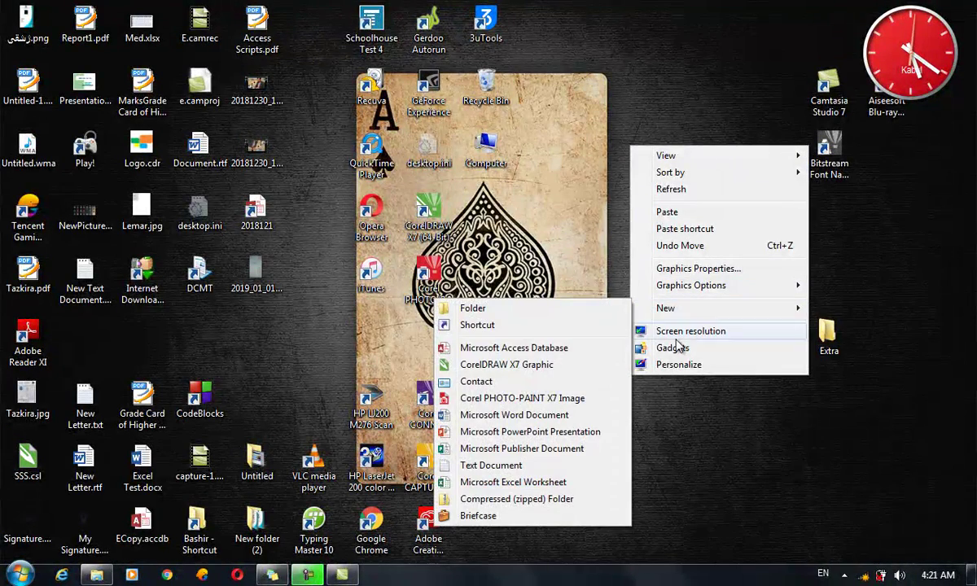
left_click(487, 333)
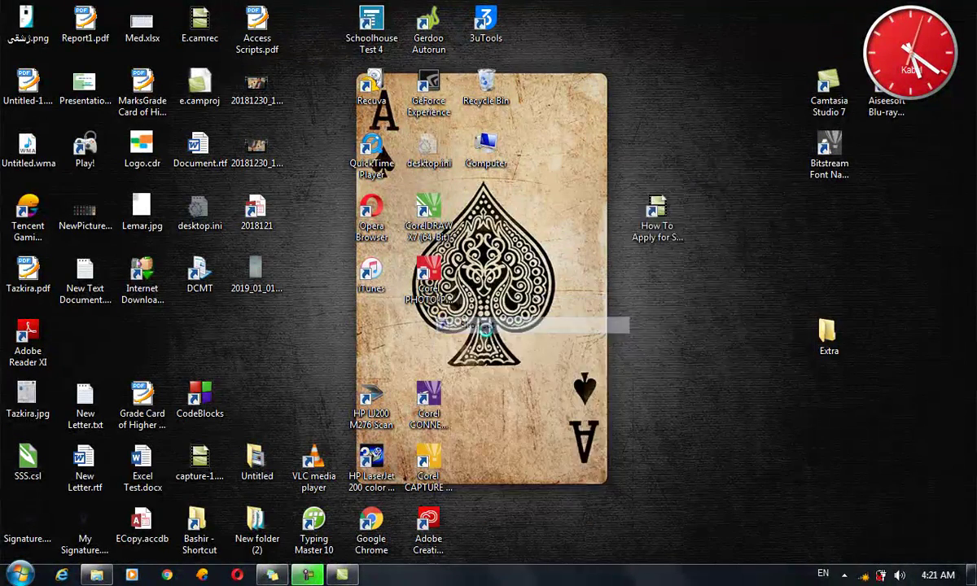
left_click(641, 281)
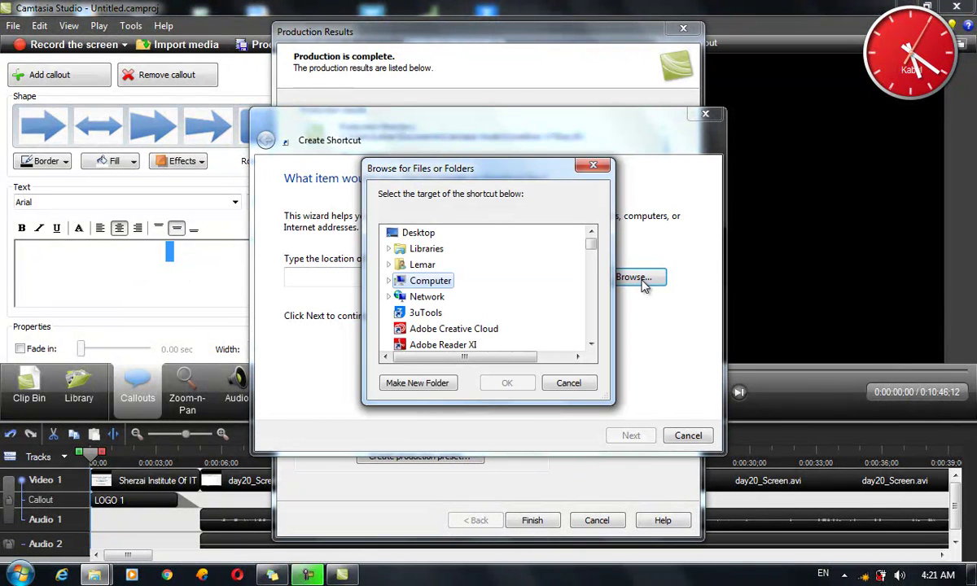
left_click(423, 236)
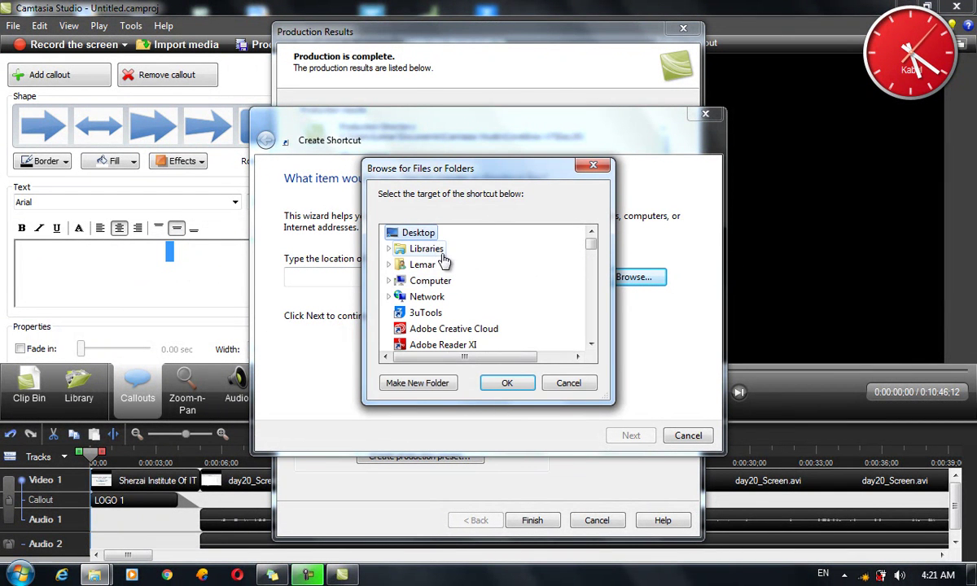
double_click(417, 280)
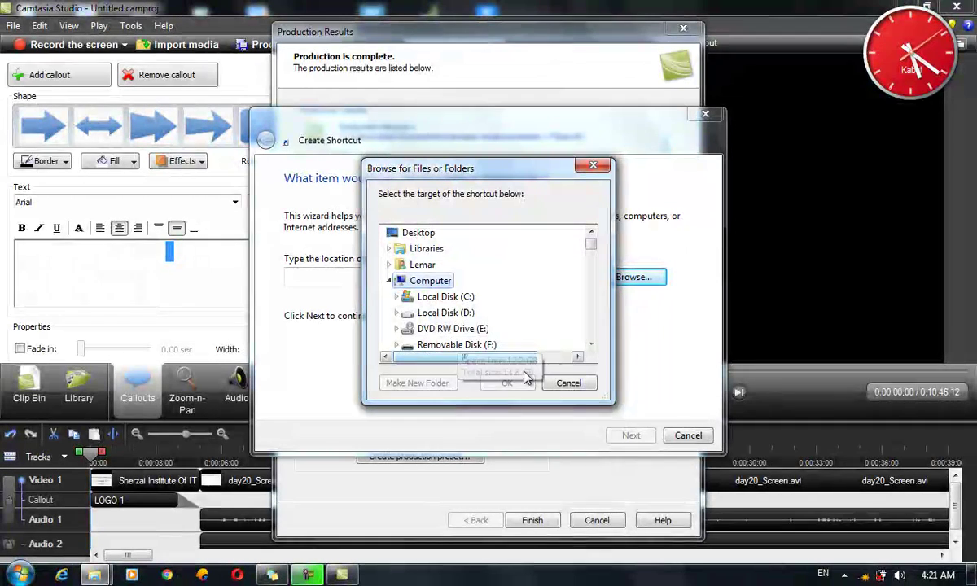
double_click(446, 314)
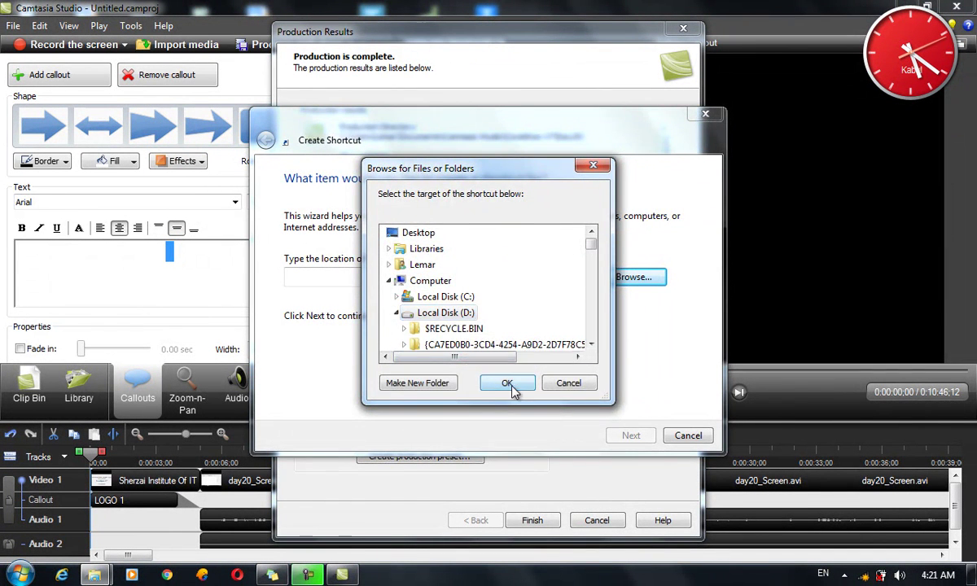
left_click(506, 383)
left_click(632, 436)
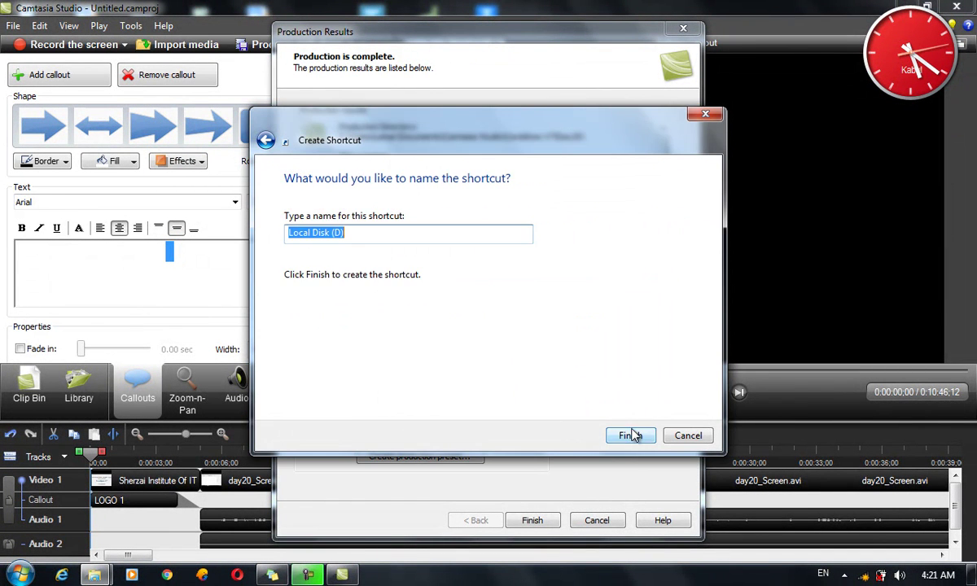
left_click(637, 439)
Create a new text document on the desktop with its default name and open it in Notepad
key("super+d")
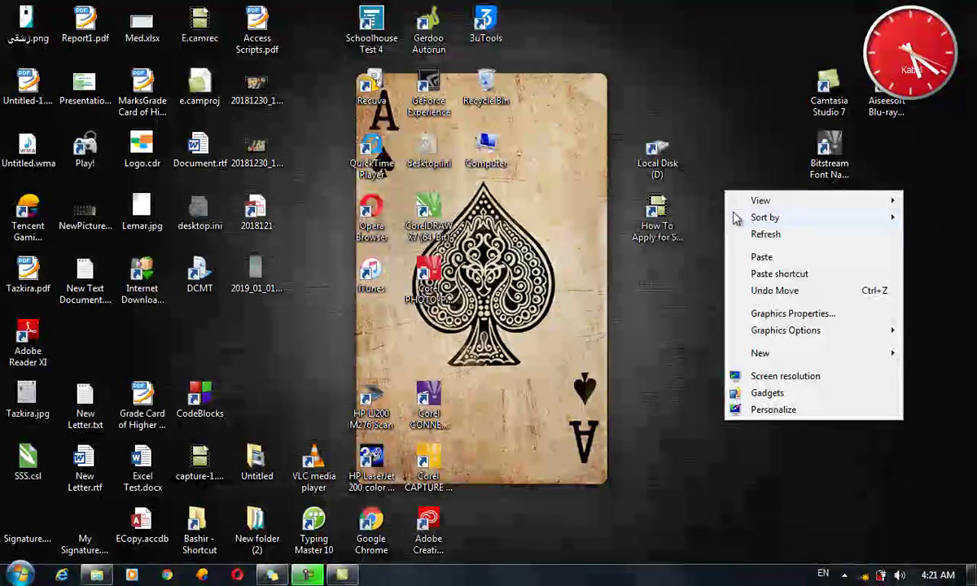
mouse_move(778, 355)
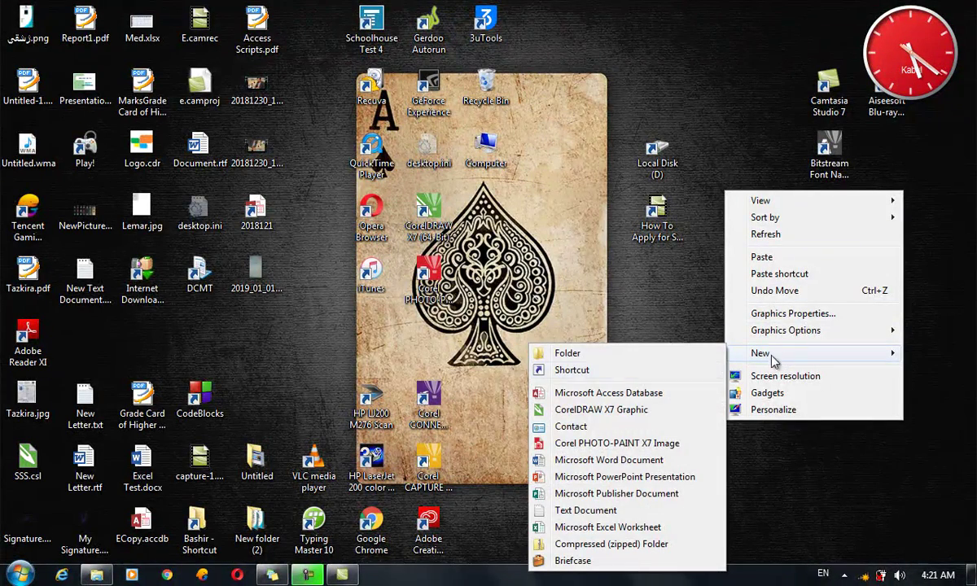
left_click(616, 510)
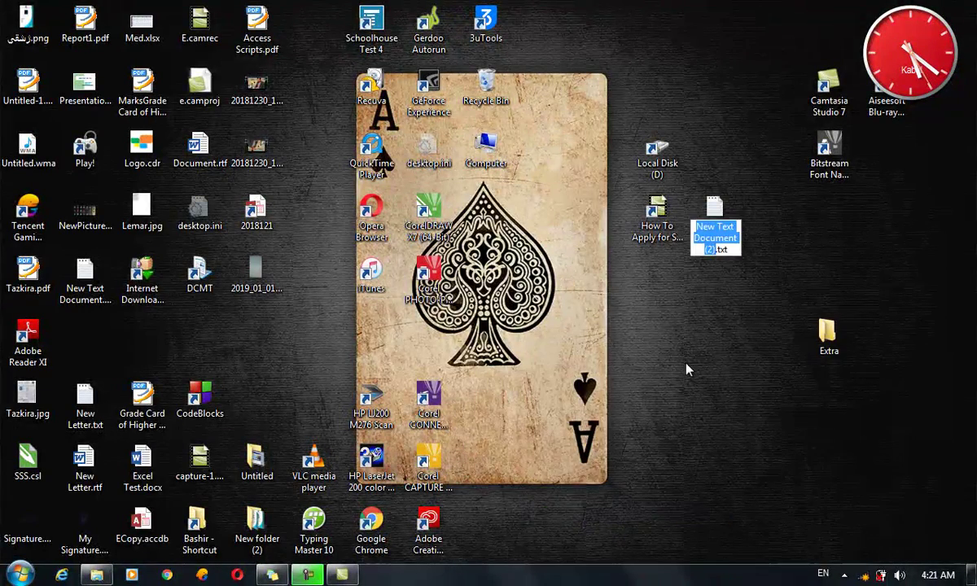
key("Return")
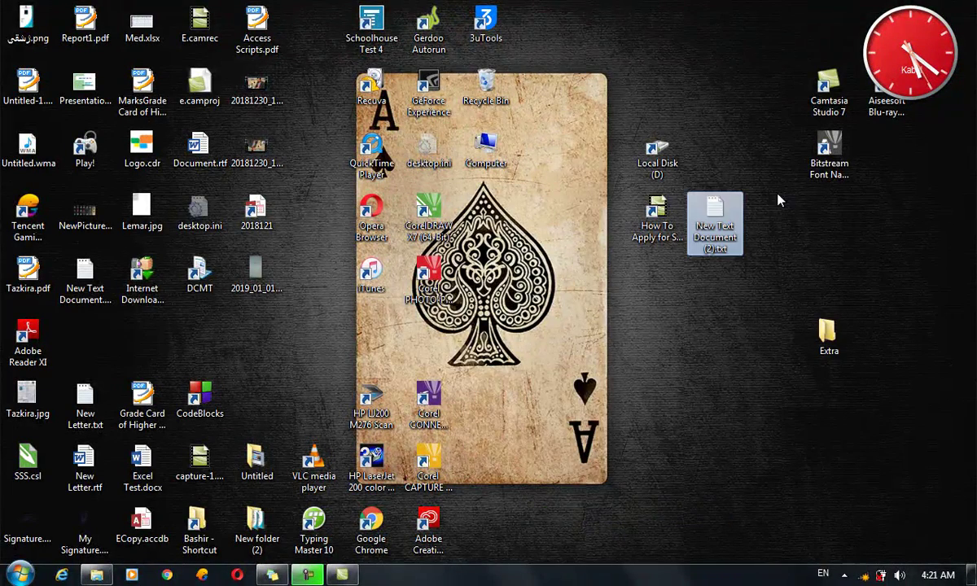
double_click(721, 203)
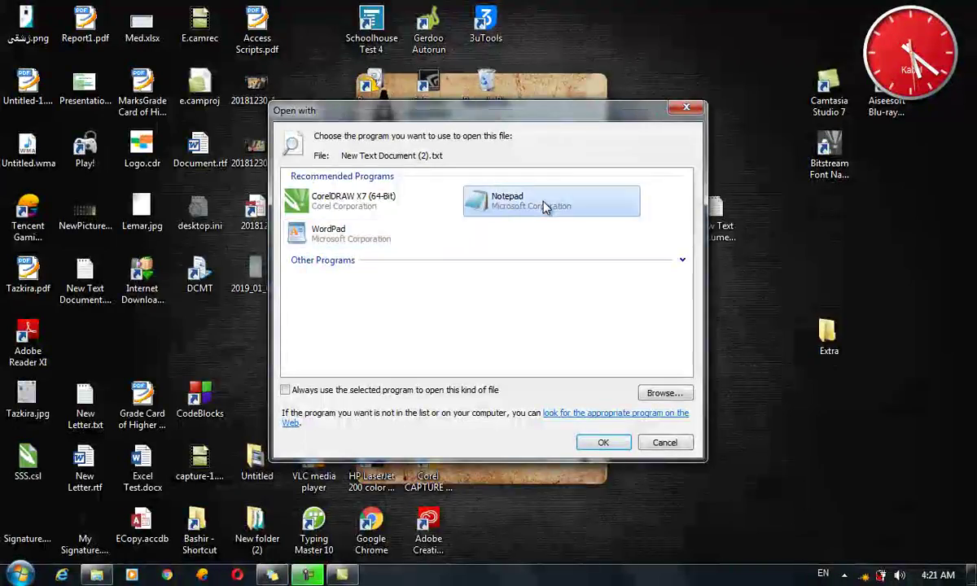
double_click(509, 189)
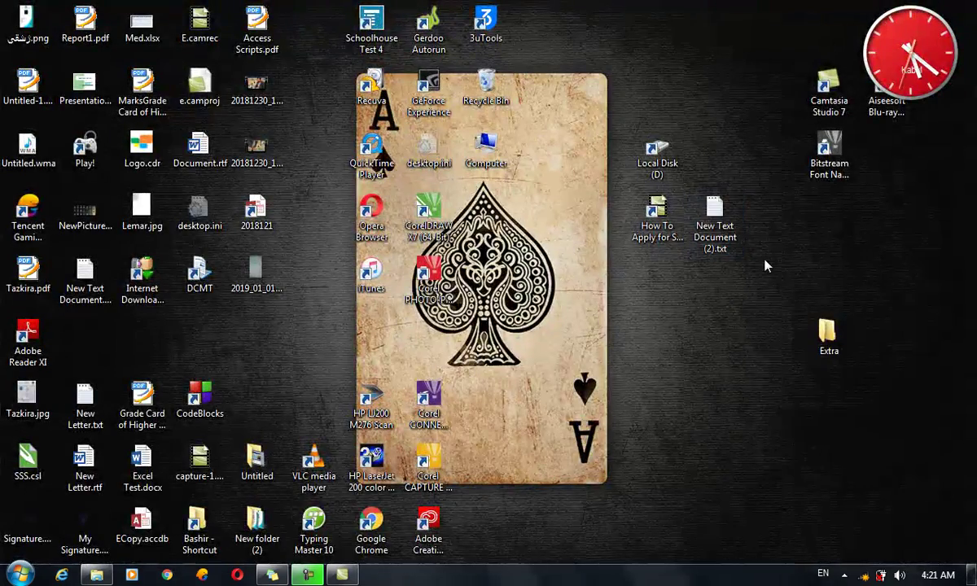
right_click(764, 261)
mouse_move(806, 425)
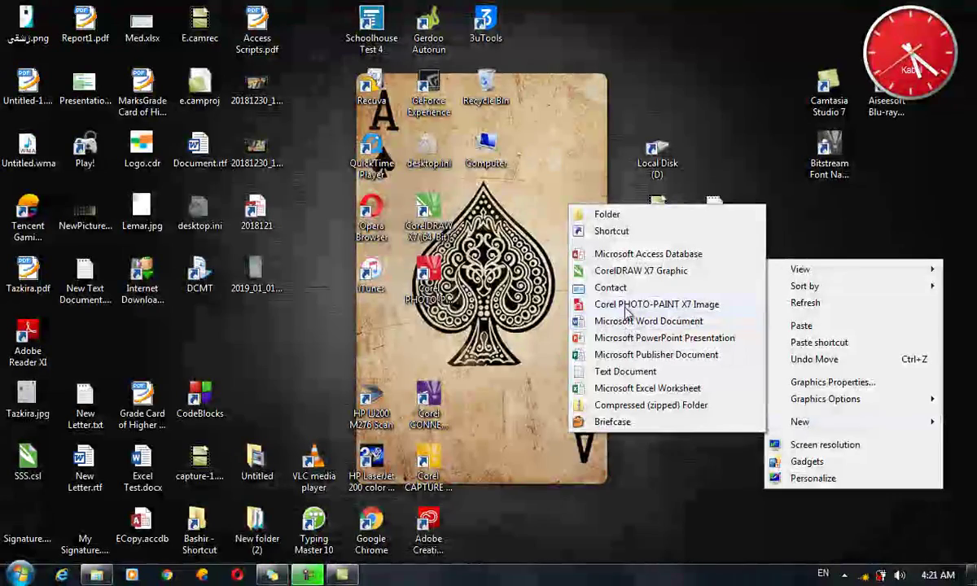
left_click(711, 135)
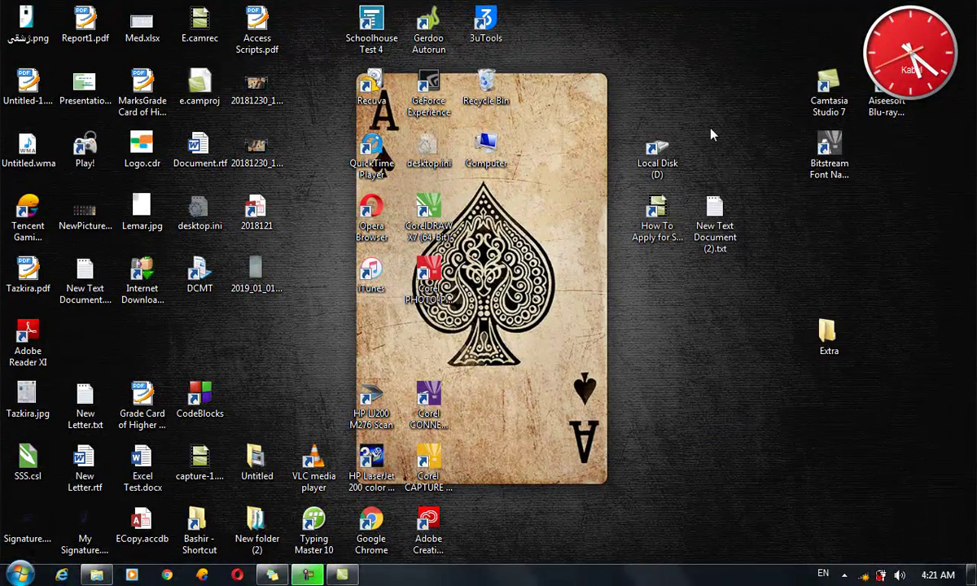
Open the desktop's screen resolution settings and detect the connected displays
right_click(710, 134)
mouse_move(789, 301)
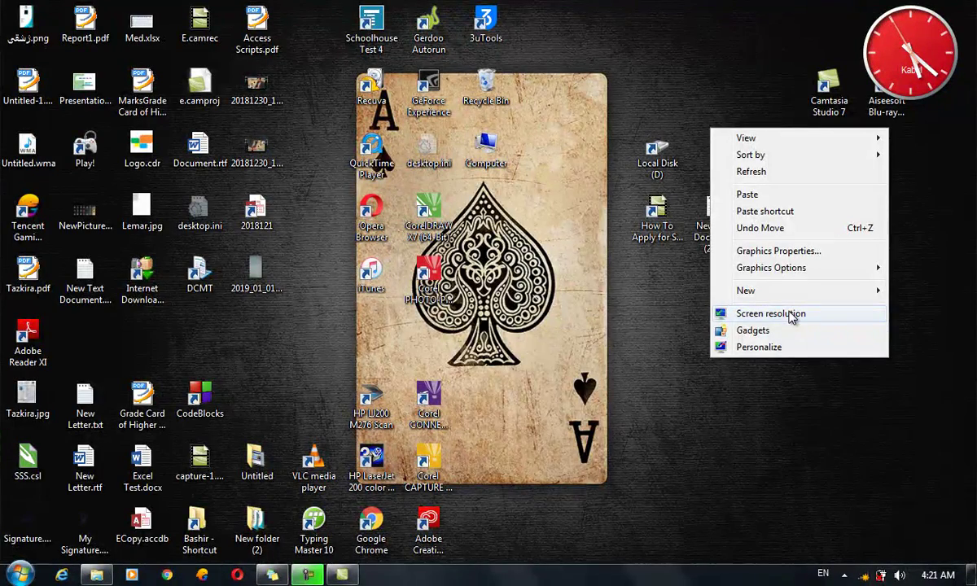
left_click(789, 314)
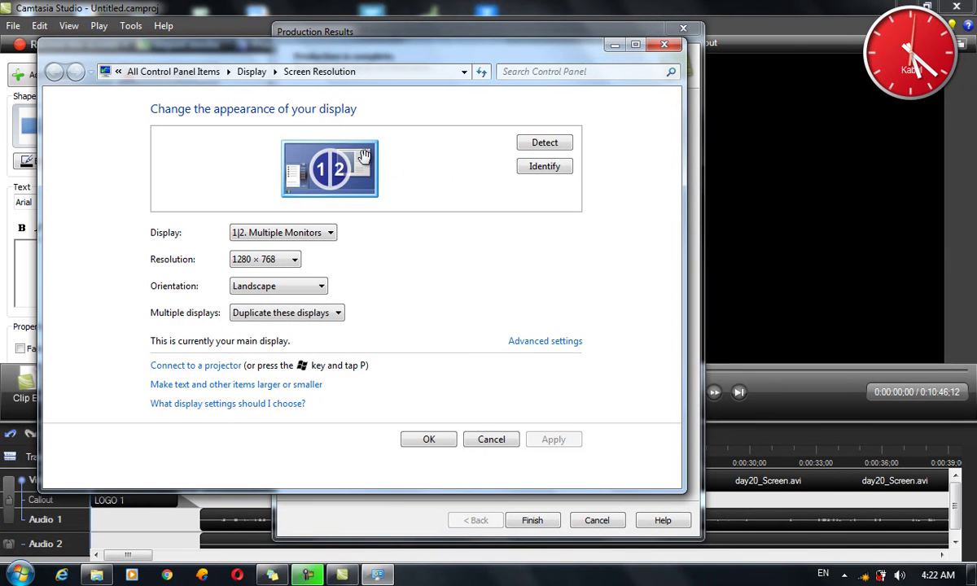
left_click(541, 150)
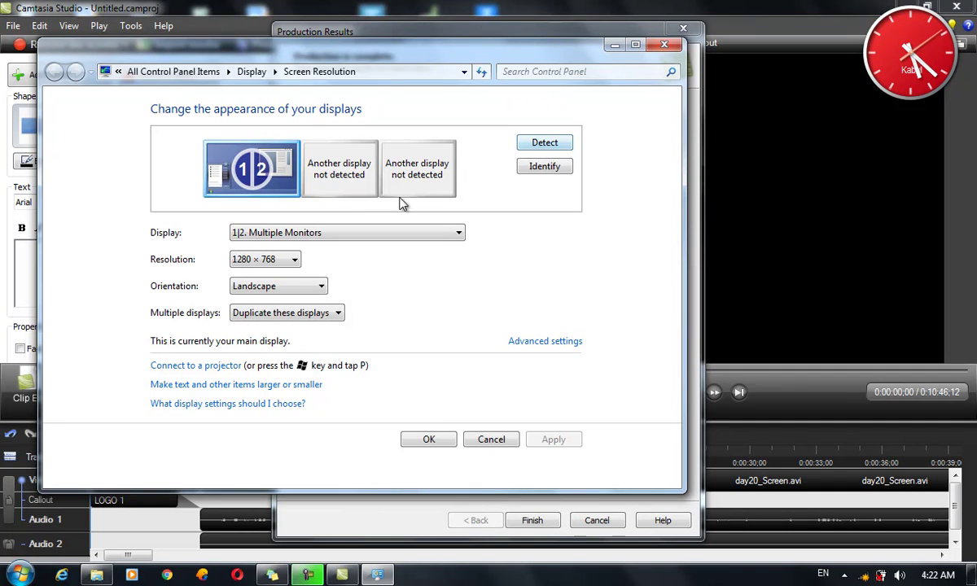
Inspect the settings of both undetected displays, reselect the combined 1|2 display and run detection again
left_click(344, 179)
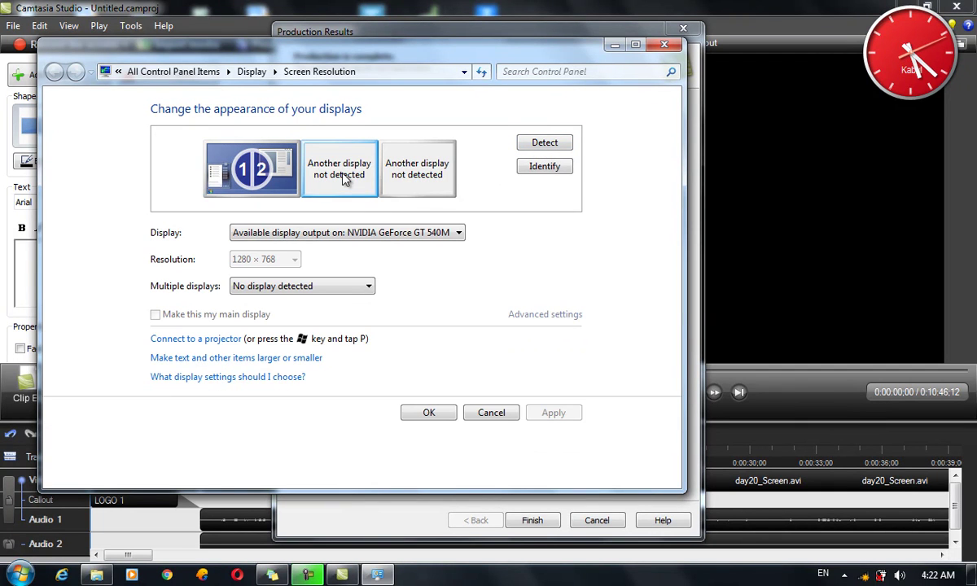
left_click(407, 187)
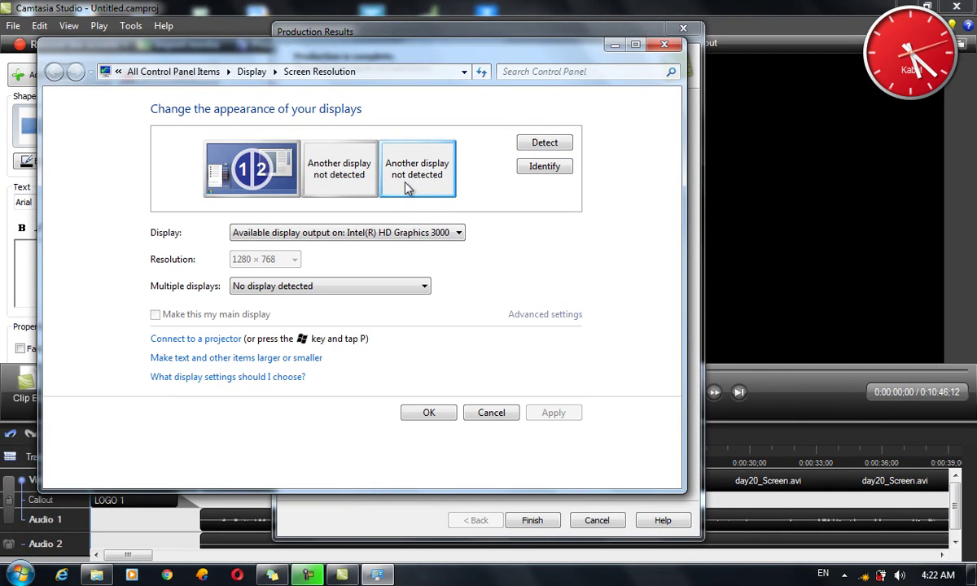
left_click(330, 187)
left_click(249, 171)
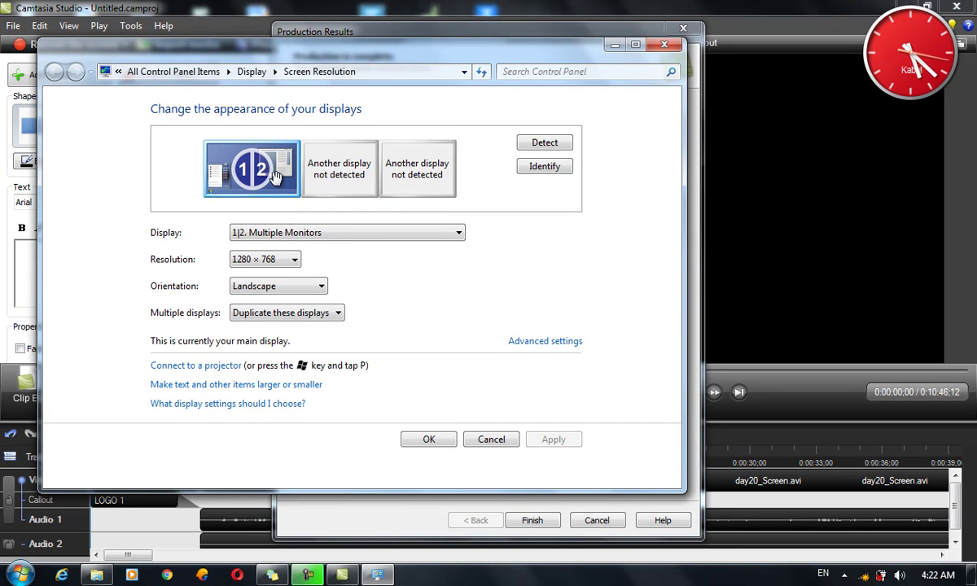
left_click(544, 145)
Review the available display outputs, keeping Multiple Monitors chosen, and go to the resolution setting
left_click(259, 233)
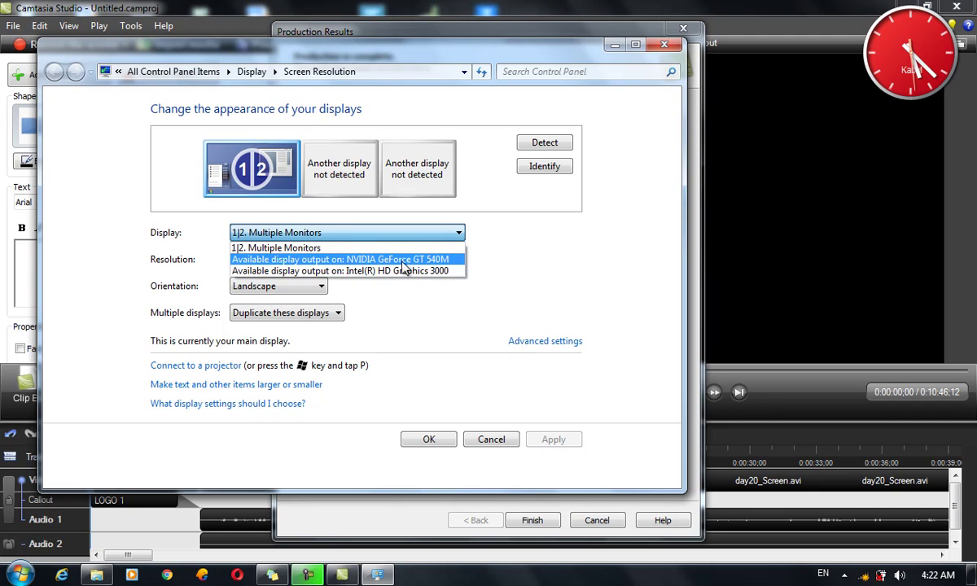
left_click(497, 279)
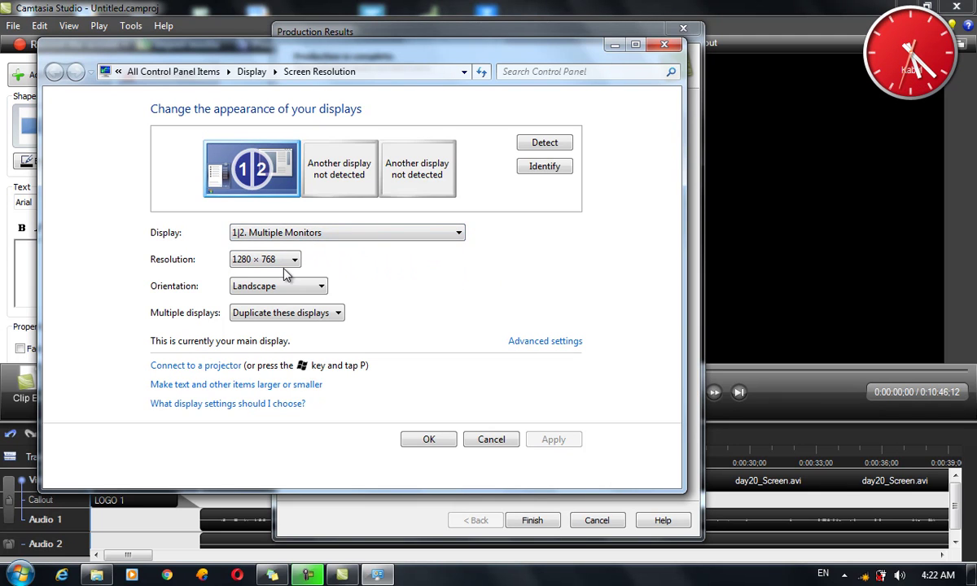
left_click(271, 259)
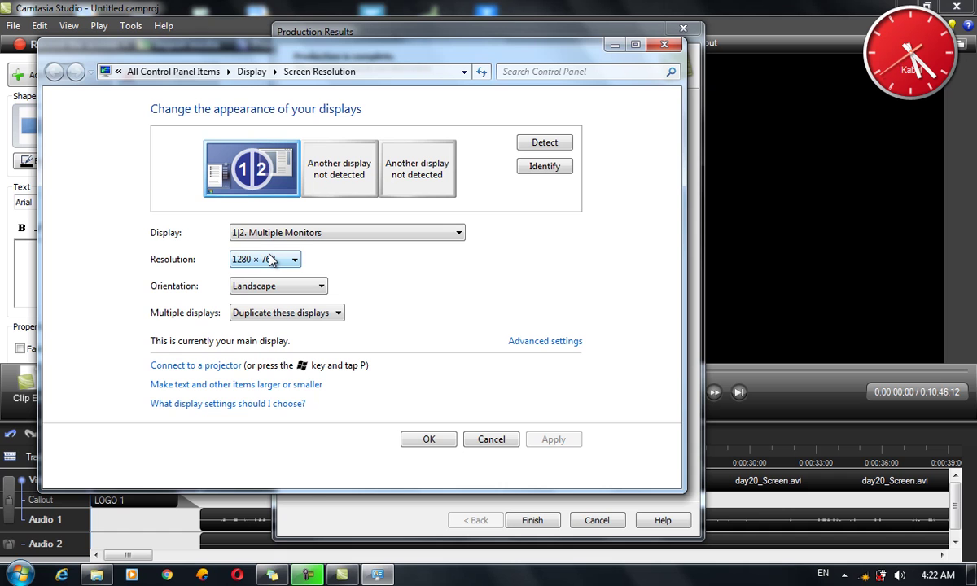
Find Magnifier by searching for "mag", start it over the display settings and bring up its zoom controls
key("super")
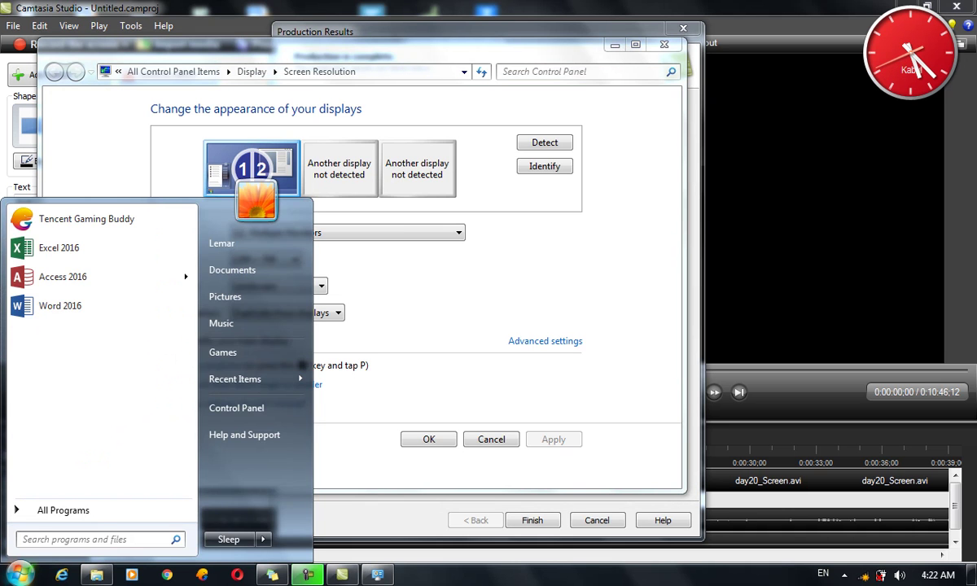
type("mag")
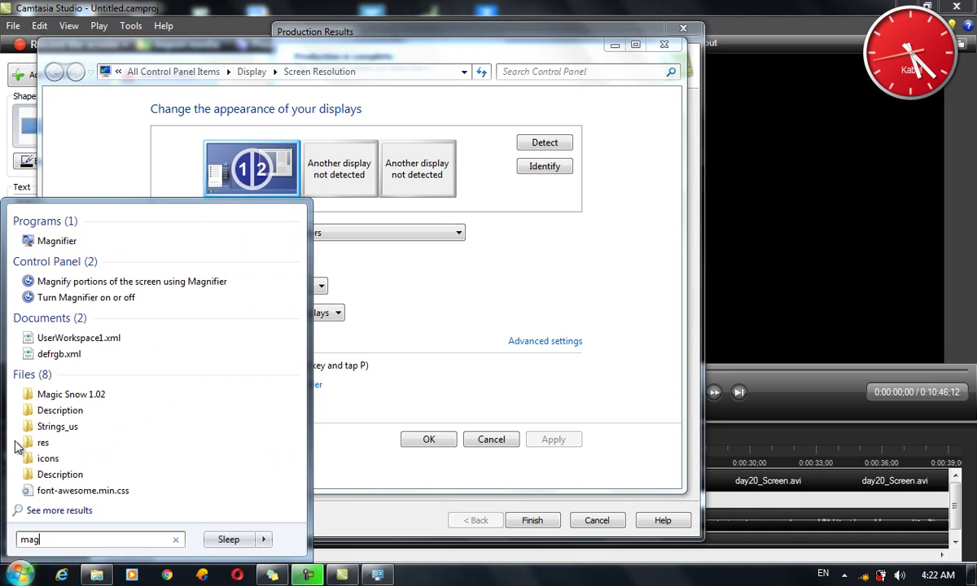
left_click(85, 242)
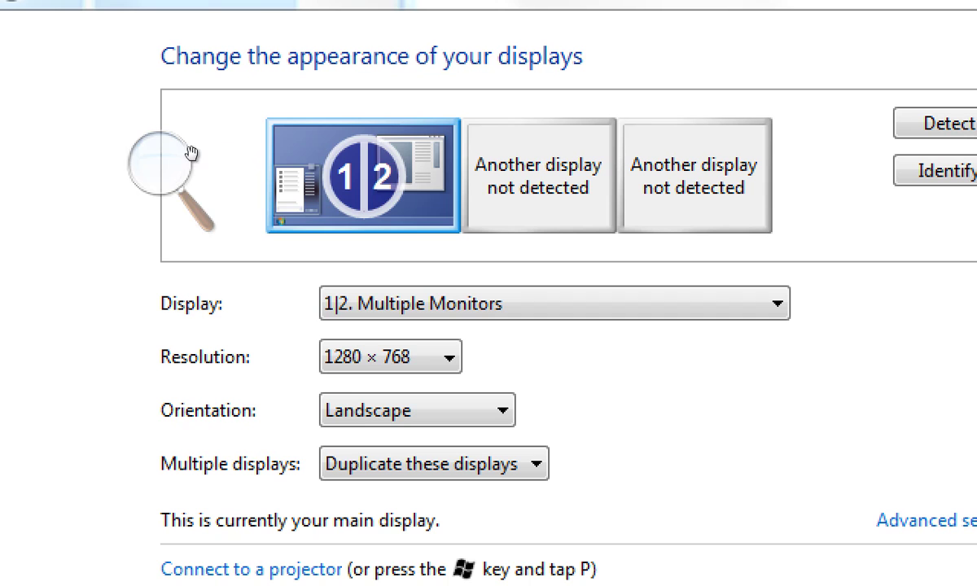
left_click(158, 168)
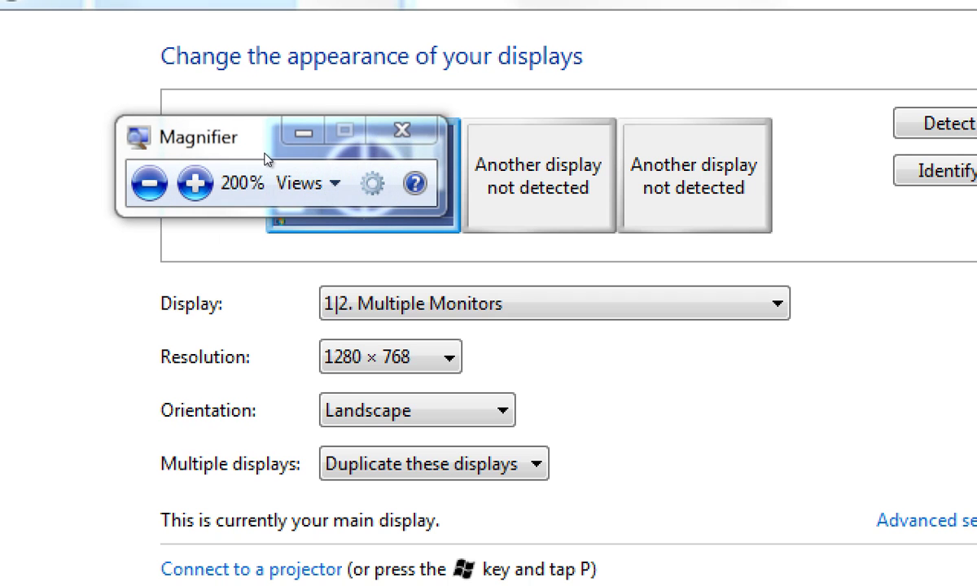
left_click(273, 147)
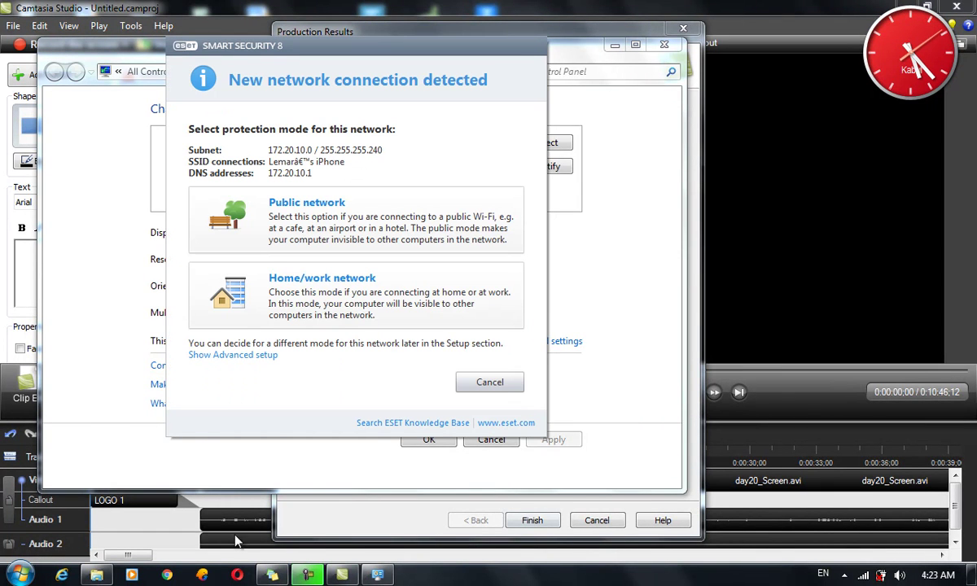
Switch to Google Chrome and cancel the ESET network prompt without choosing a protection mode
left_click(167, 575)
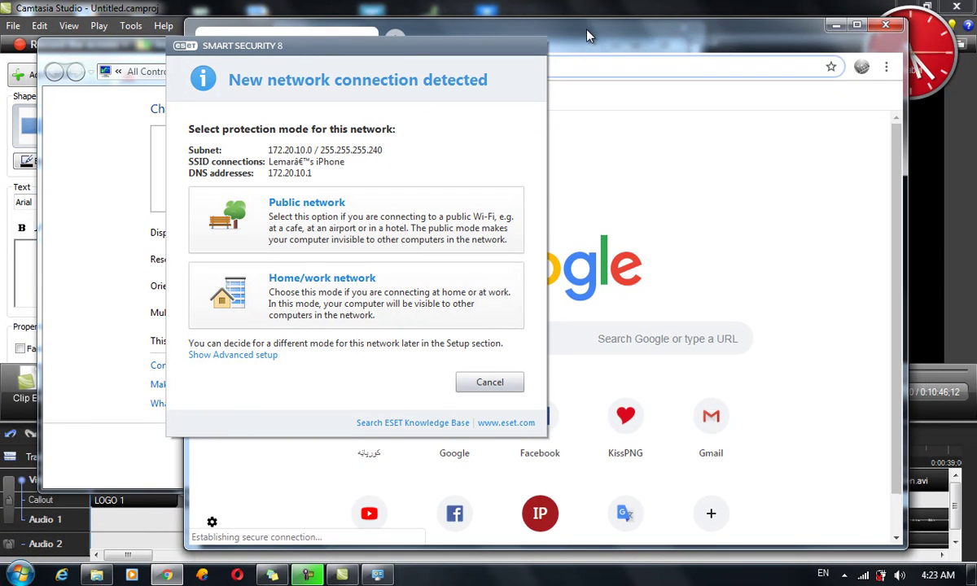
left_click(490, 385)
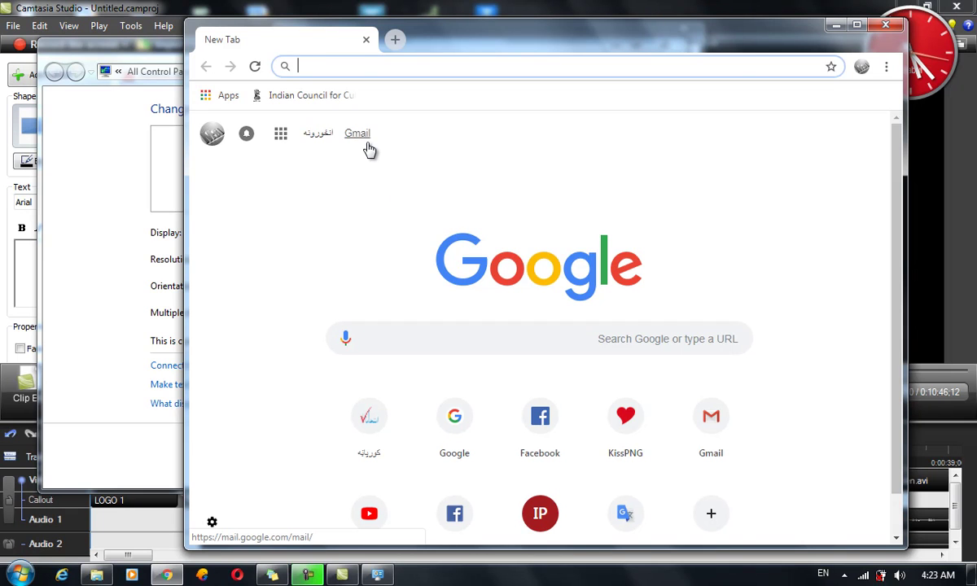
Search Google for "digital watch", correcting the mistyped first word
type("gigital")
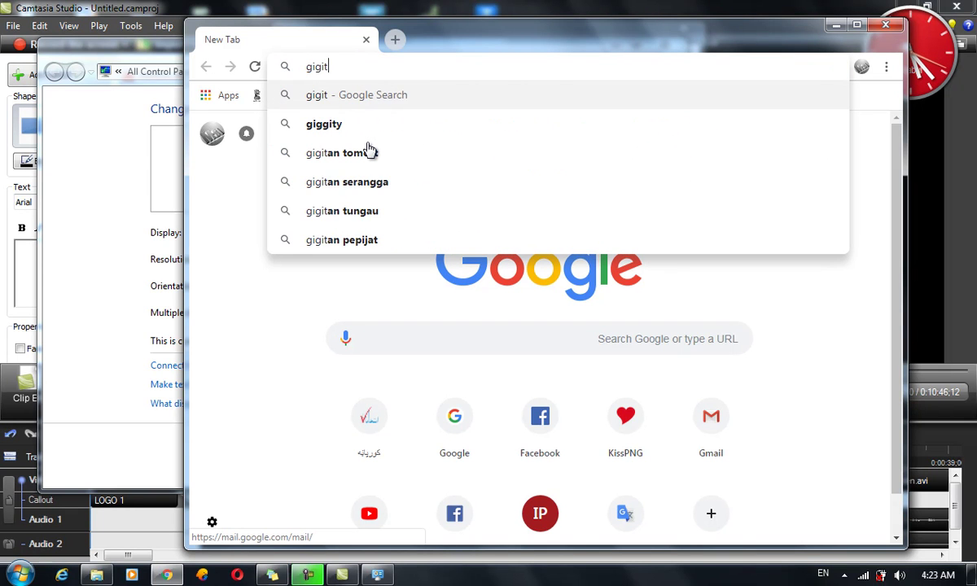
key("BackSpace")
key("BackSpace")
key("BackSpace")
key("BackSpace")
key("BackSpace")
key("BackSpace")
key("BackSpace")
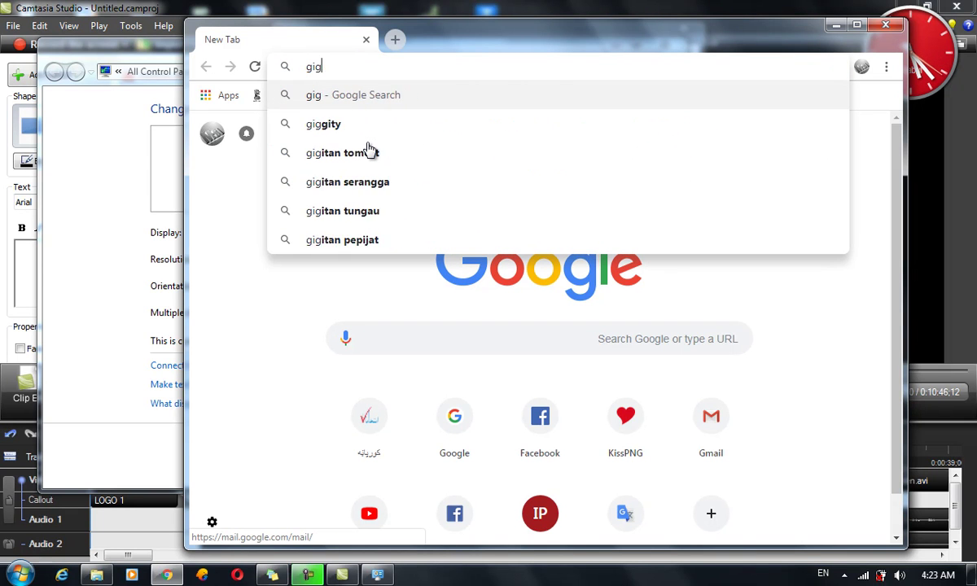
type("digit")
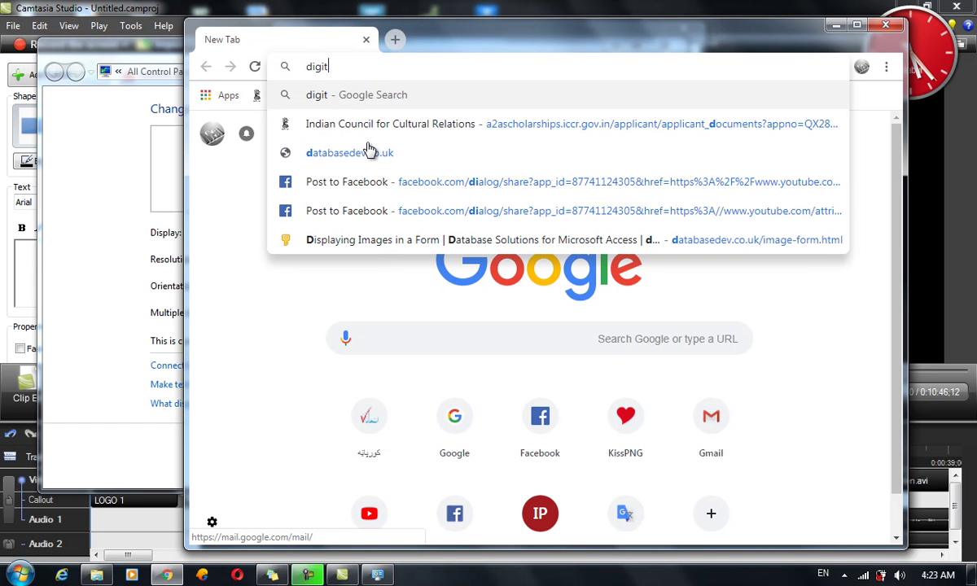
type("al watch")
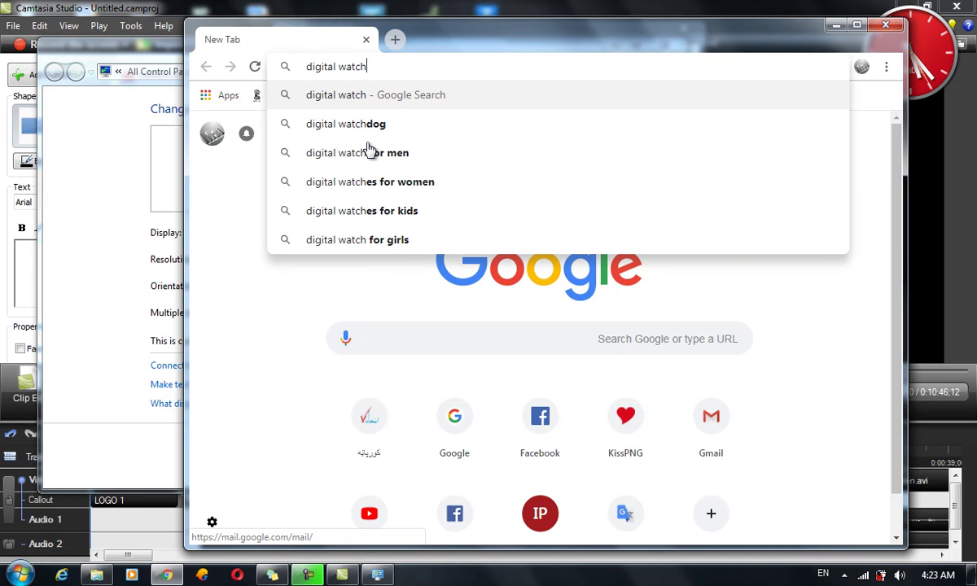
key("Return")
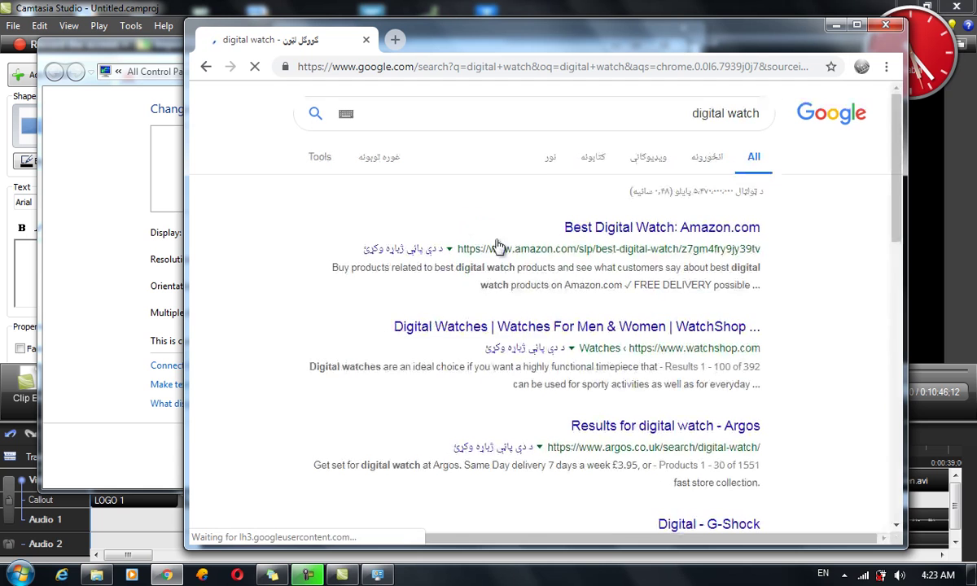
Show the image results, enlarge the blue and black digital watch picture from Amazon, and minimise the browser
left_click(706, 157)
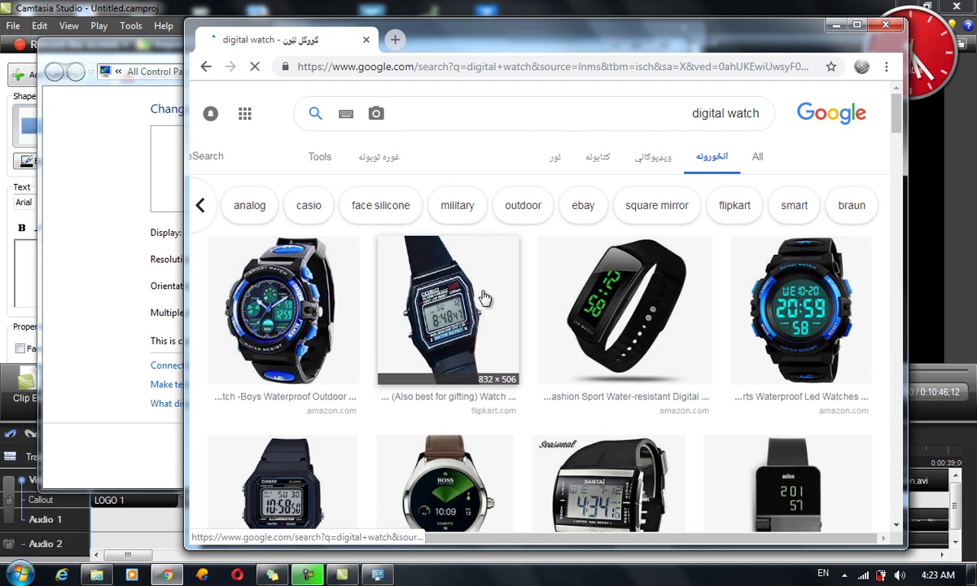
left_click(777, 291)
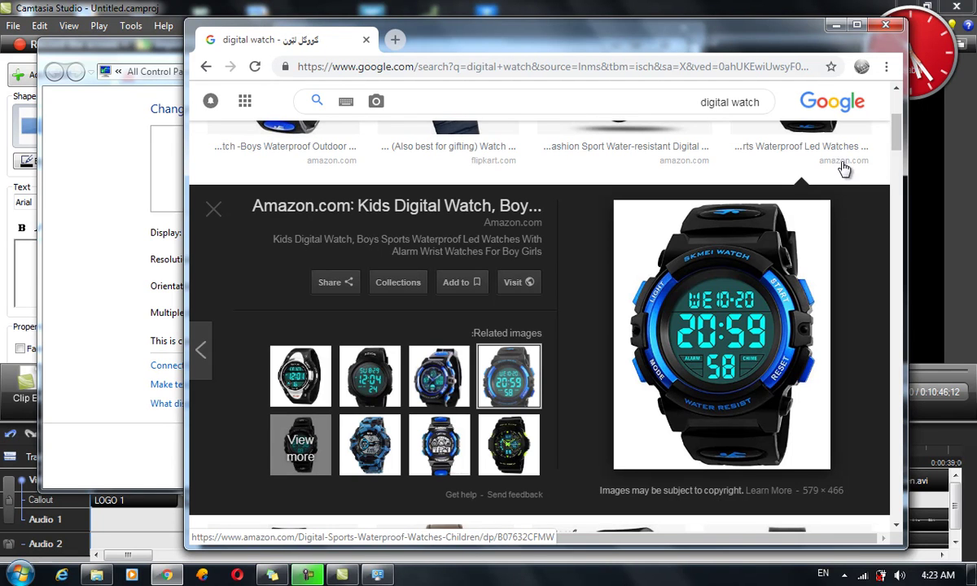
left_click(835, 25)
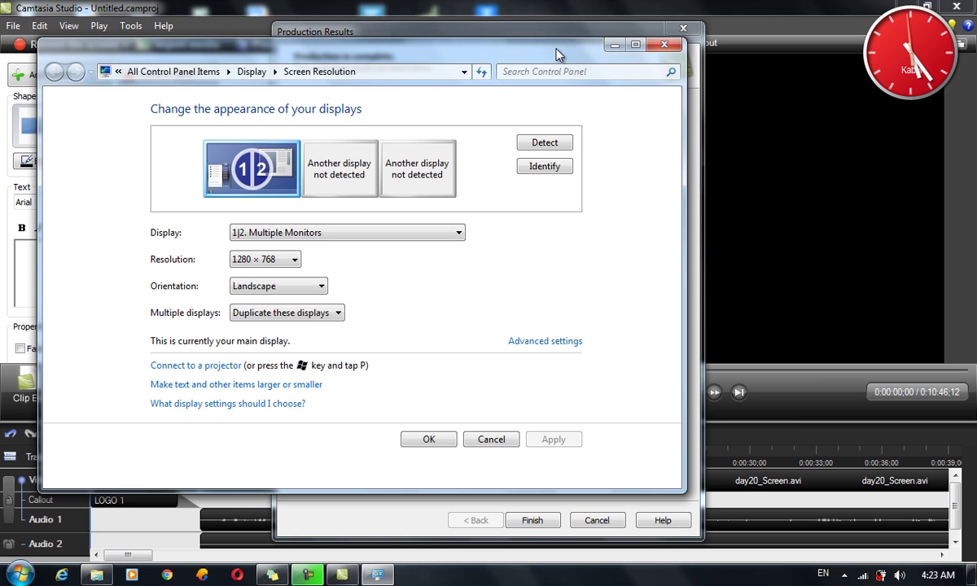
Search for "mag" again and launch Magnifier over the screen resolution settings
left_click(18, 574)
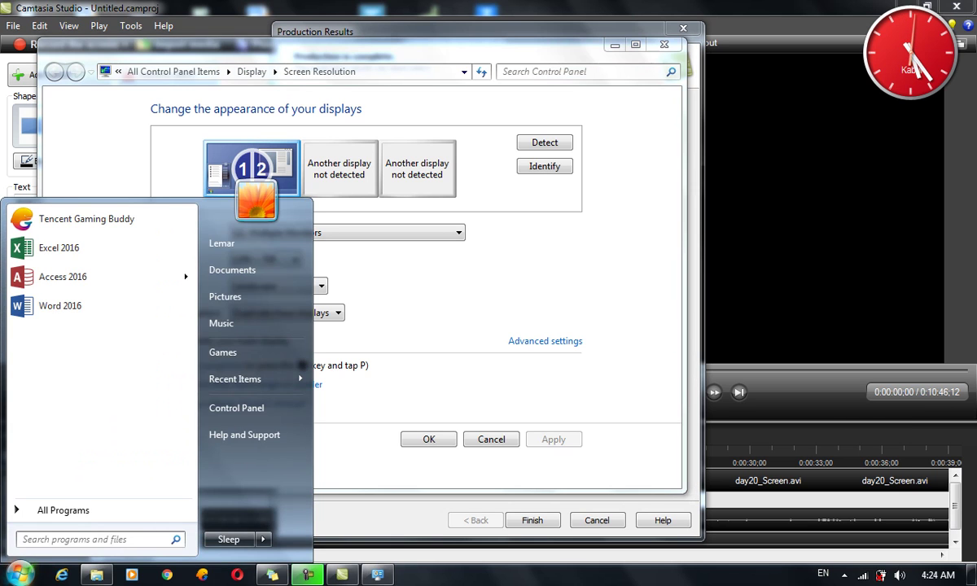
type("mag")
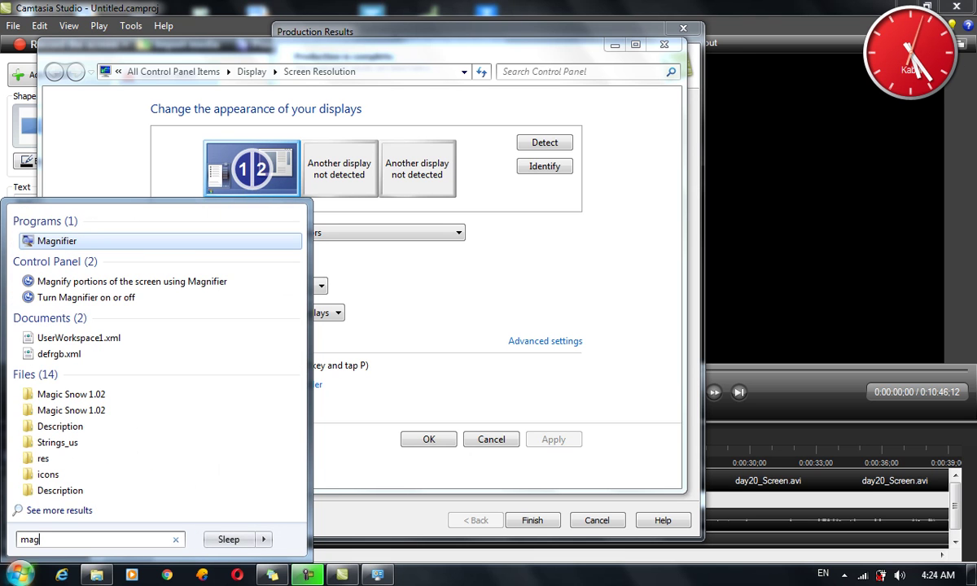
left_click(45, 241)
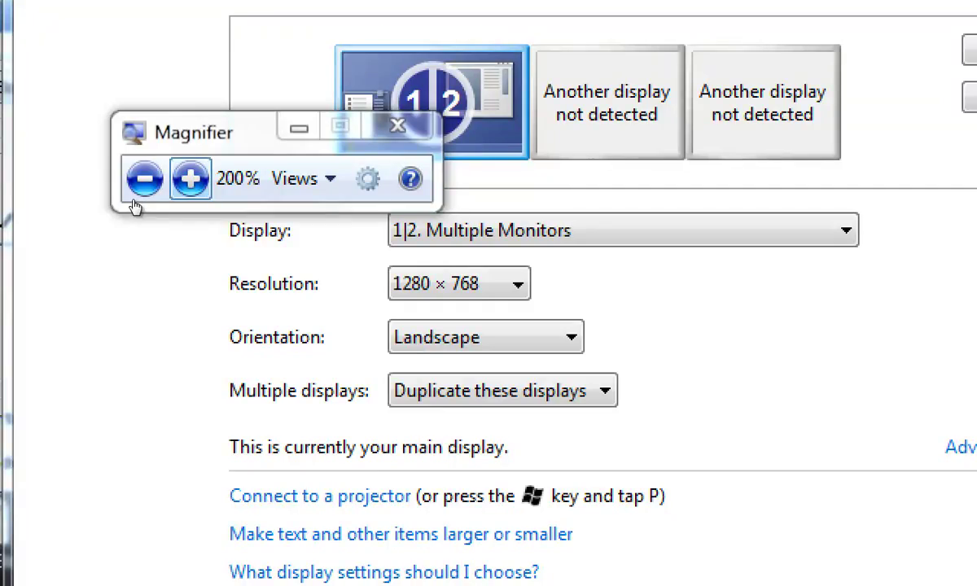
Increase the Magnifier zoom to 1600%
left_click(155, 195)
left_click(154, 195)
left_click(155, 195)
left_click(147, 199)
left_click(146, 199)
left_click(147, 200)
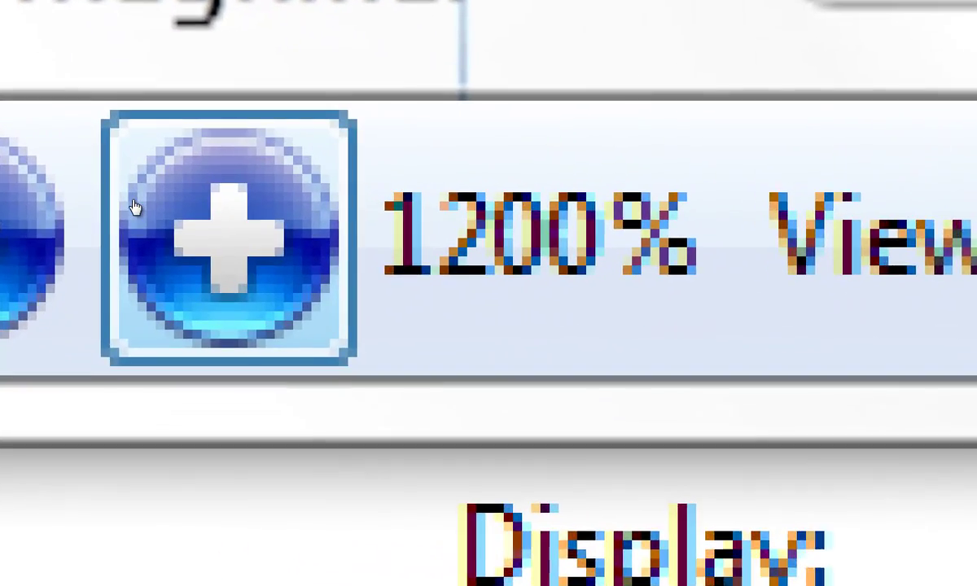
left_click(146, 200)
left_click(136, 208)
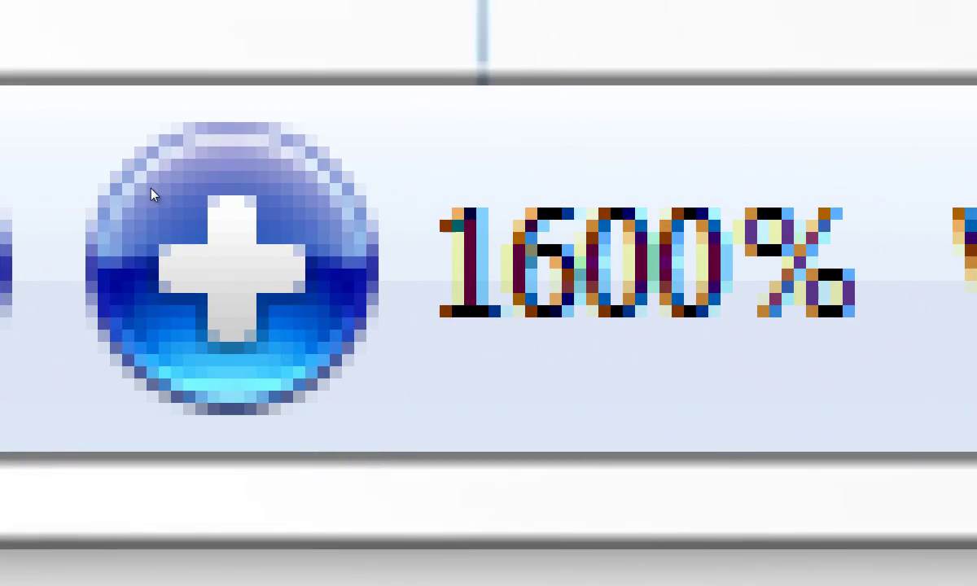
left_click(154, 205)
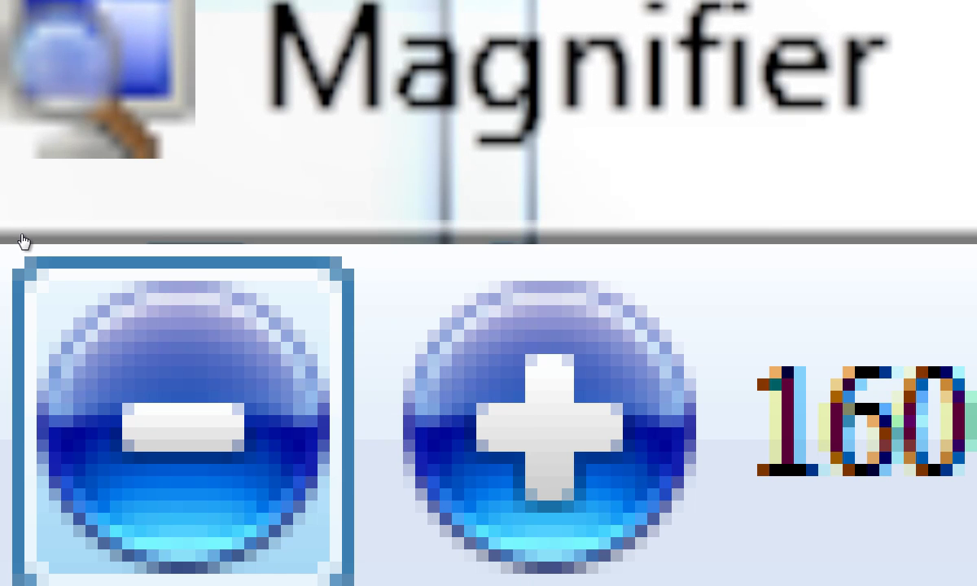
Reduce the Magnifier zoom to 100% and close Magnifier
left_click(22, 242)
left_click(23, 243)
left_click(23, 242)
left_click(23, 242)
left_click(23, 243)
left_click(23, 243)
left_click(23, 243)
left_click(23, 242)
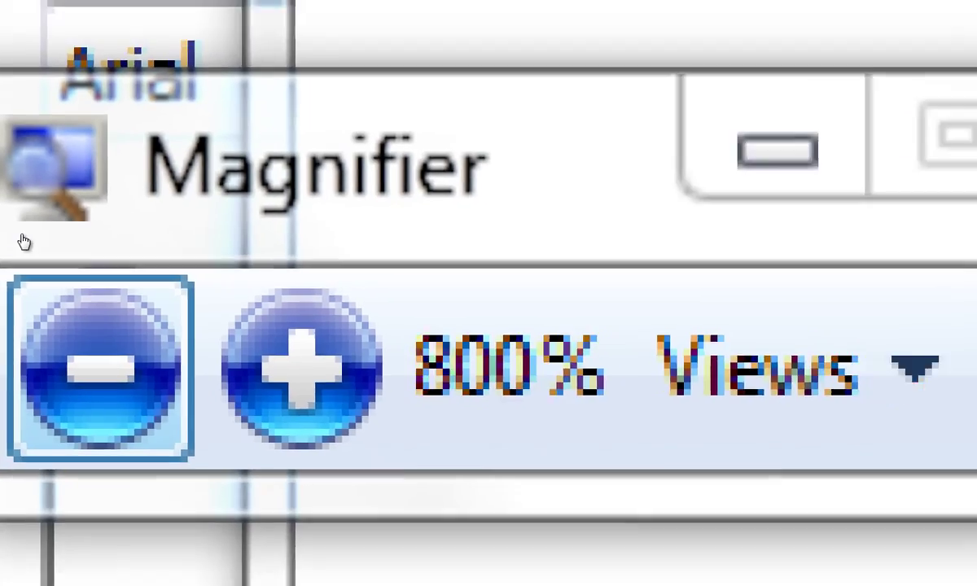
left_click(22, 238)
left_click(22, 239)
left_click(22, 238)
left_click(22, 238)
left_click(22, 238)
left_click(22, 238)
left_click(22, 239)
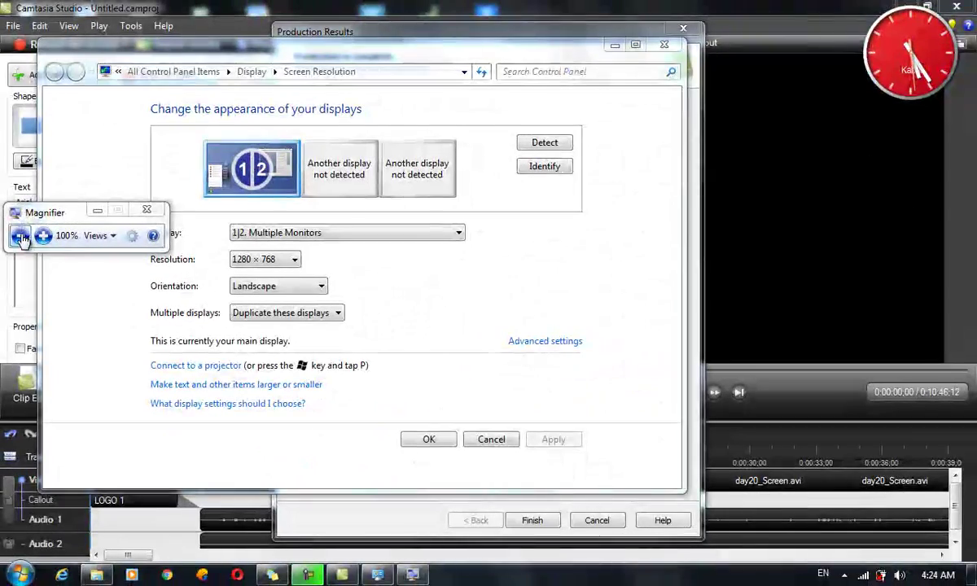
left_click(137, 215)
Apply a screen resolution of 800 × 600 and revert to the previous display settings
left_click(248, 259)
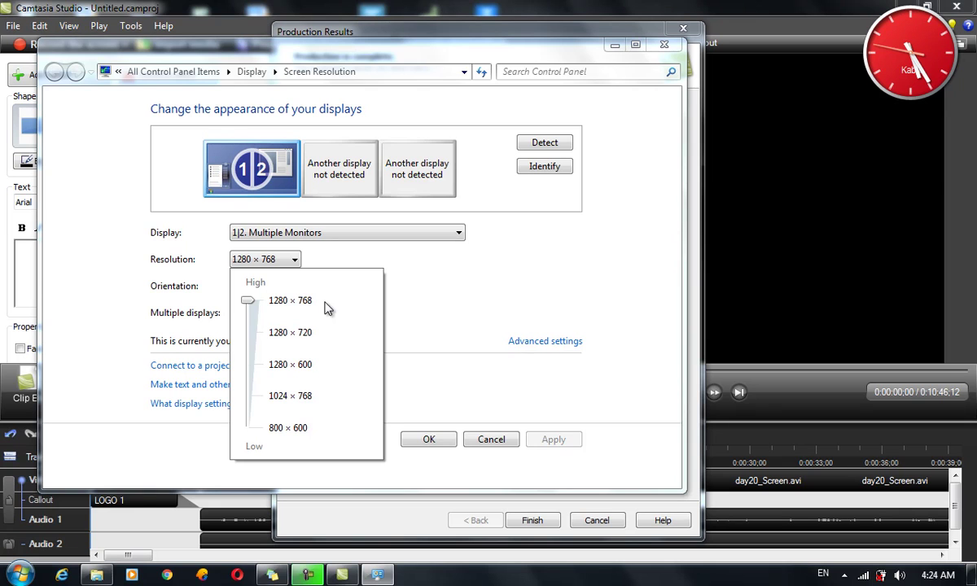
left_click_drag(255, 308, 253, 430)
left_click(550, 452)
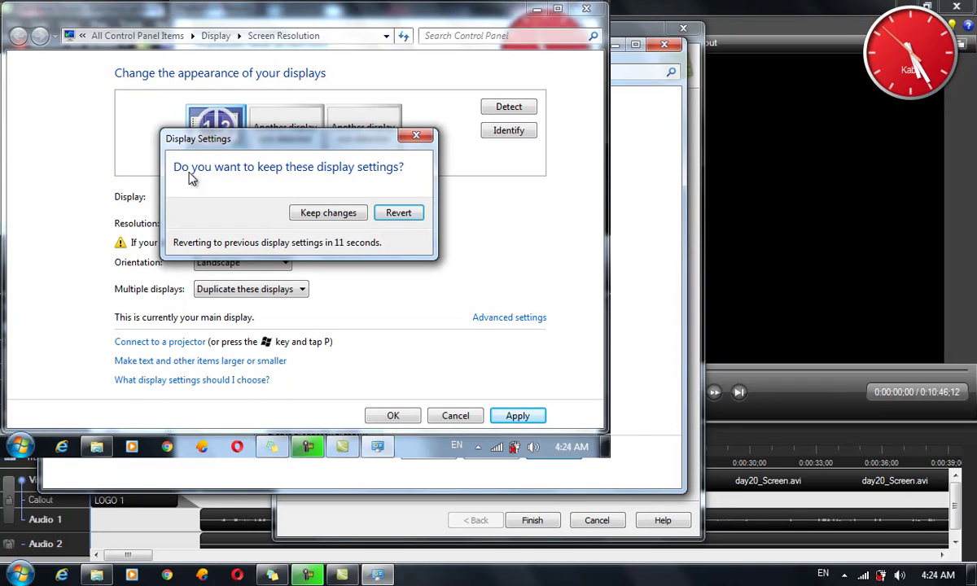
left_click(394, 217)
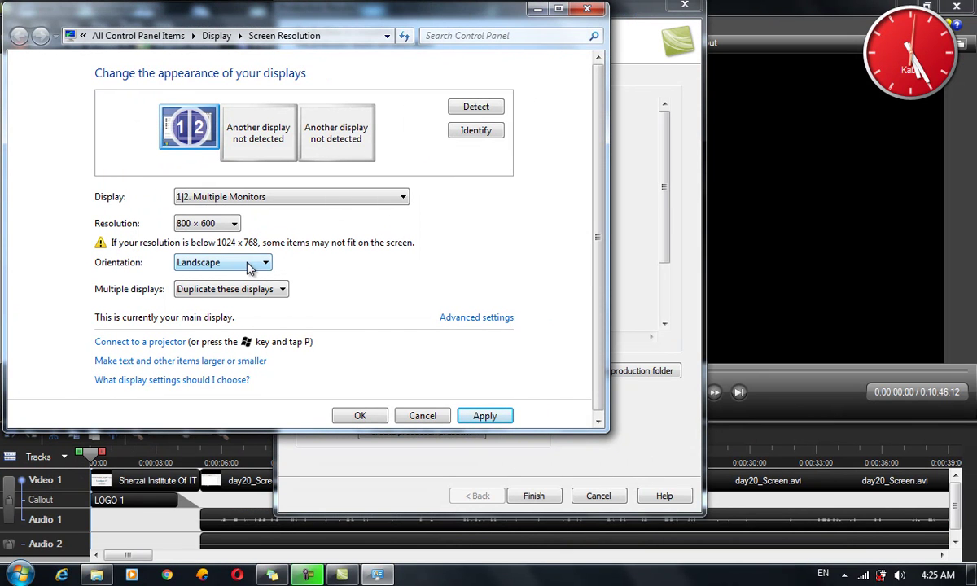
Set the resolution to 1280 × 768 and apply it
left_click(211, 224)
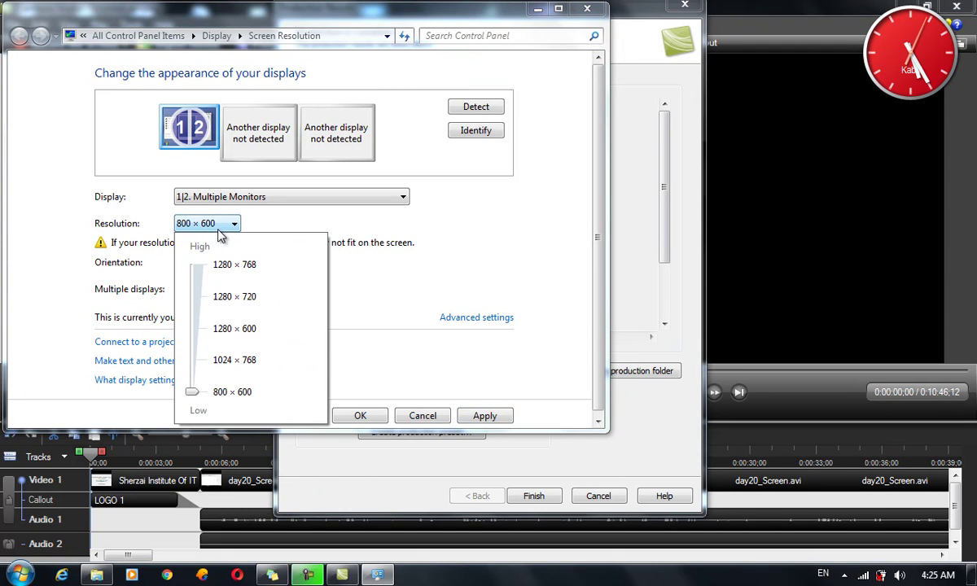
left_click(194, 270)
left_click(491, 409)
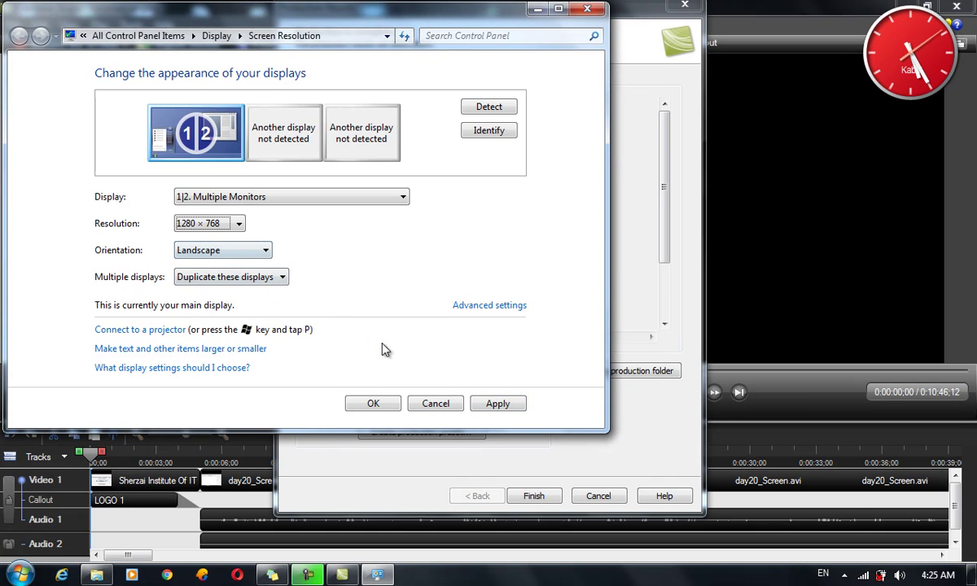
left_click(495, 402)
Apply the Portrait orientation to the displays and revert to the previous display settings
left_click(259, 252)
left_click(216, 275)
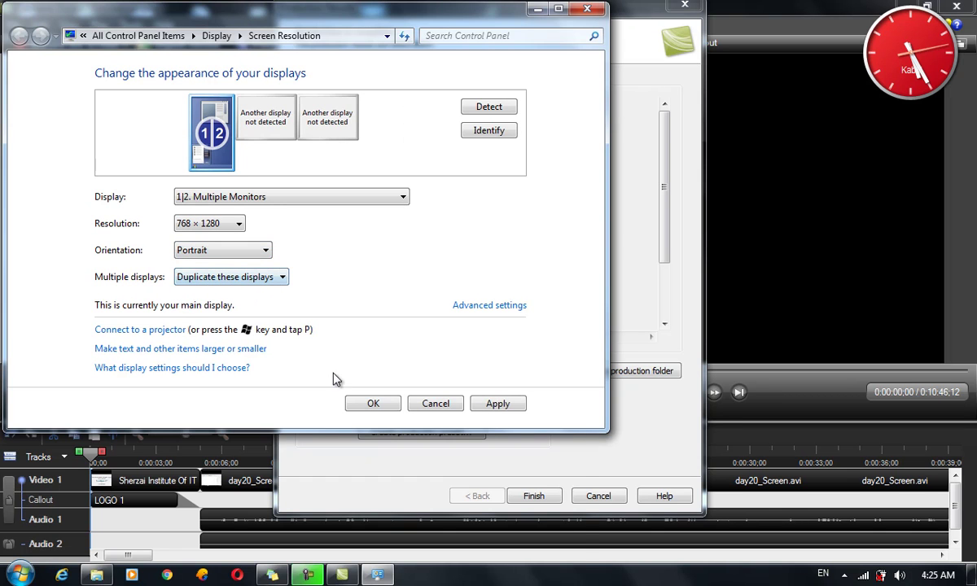
left_click(482, 404)
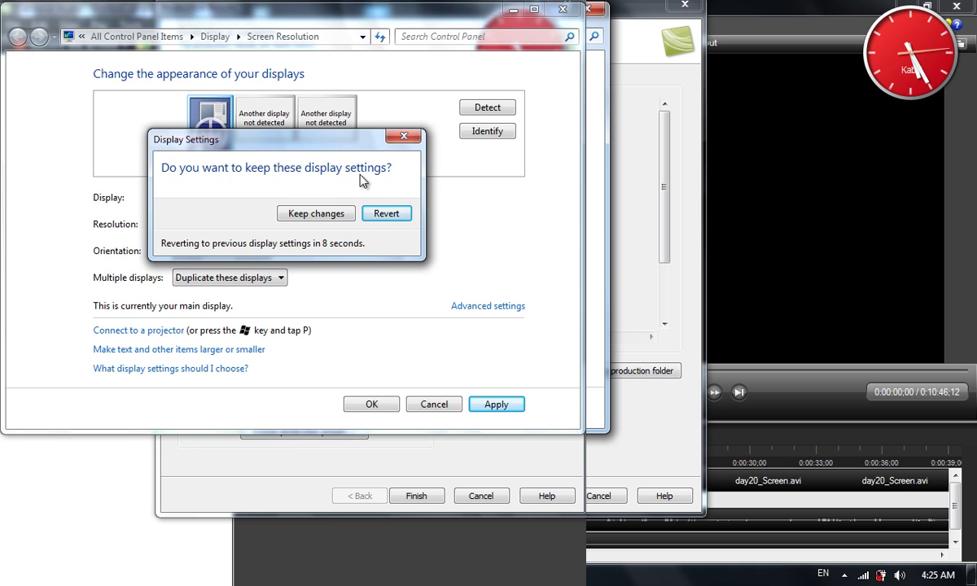
left_click(395, 215)
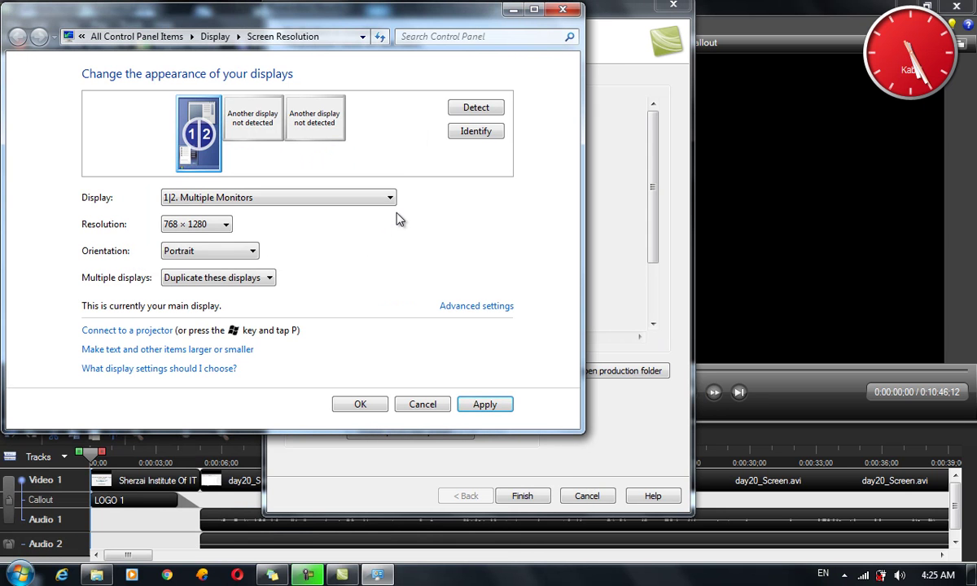
Apply the Landscape (flipped) orientation to the displays and revert to the previous display settings
left_click(252, 251)
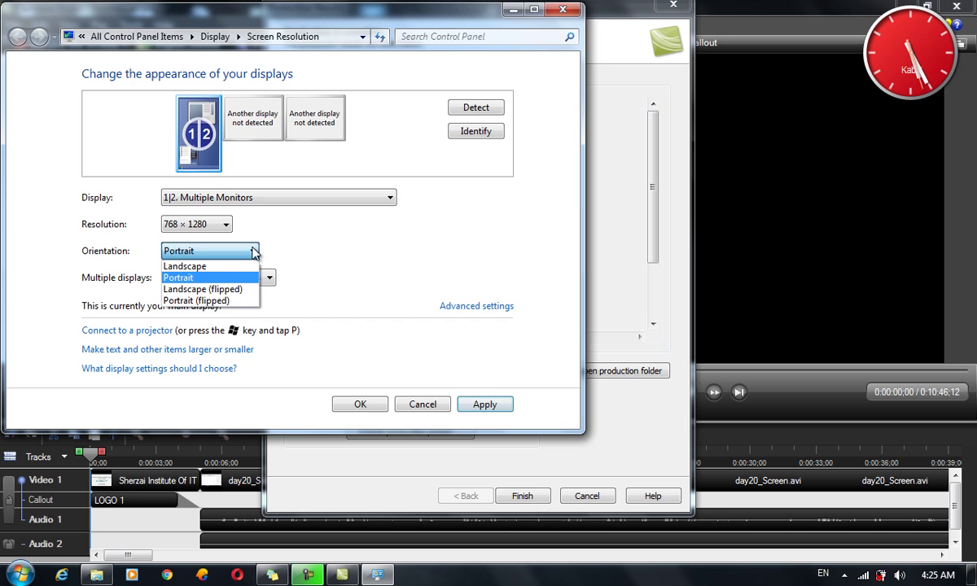
left_click(244, 290)
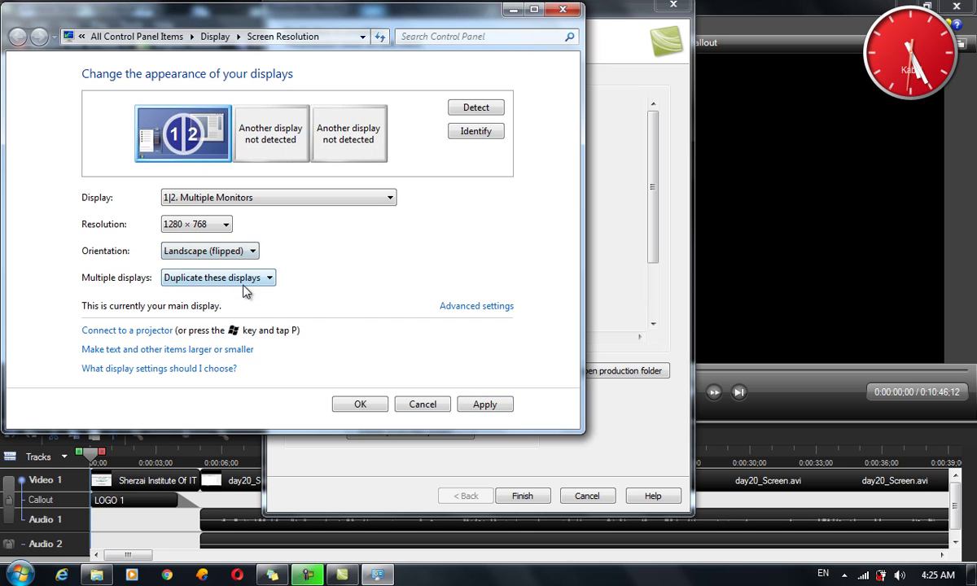
left_click(486, 405)
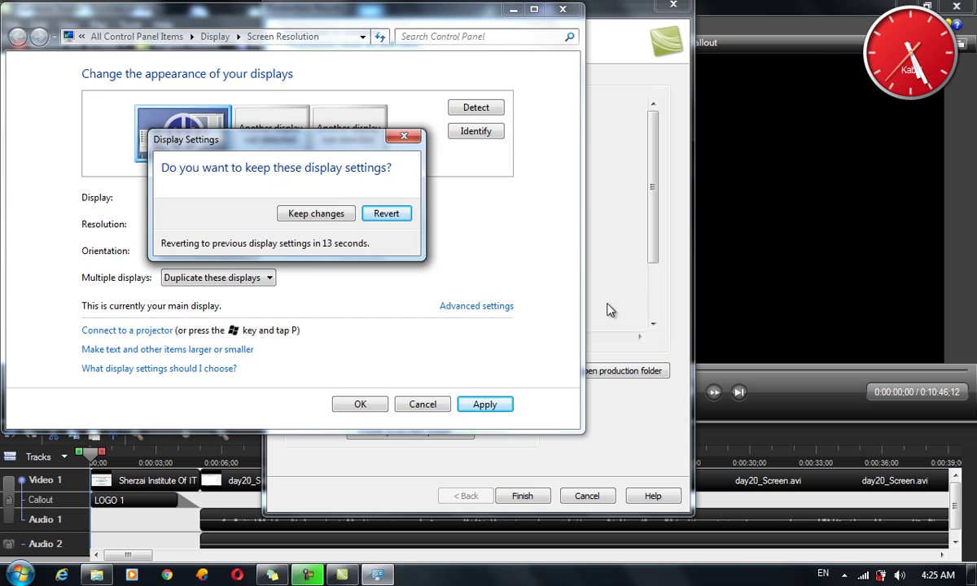
left_click(382, 213)
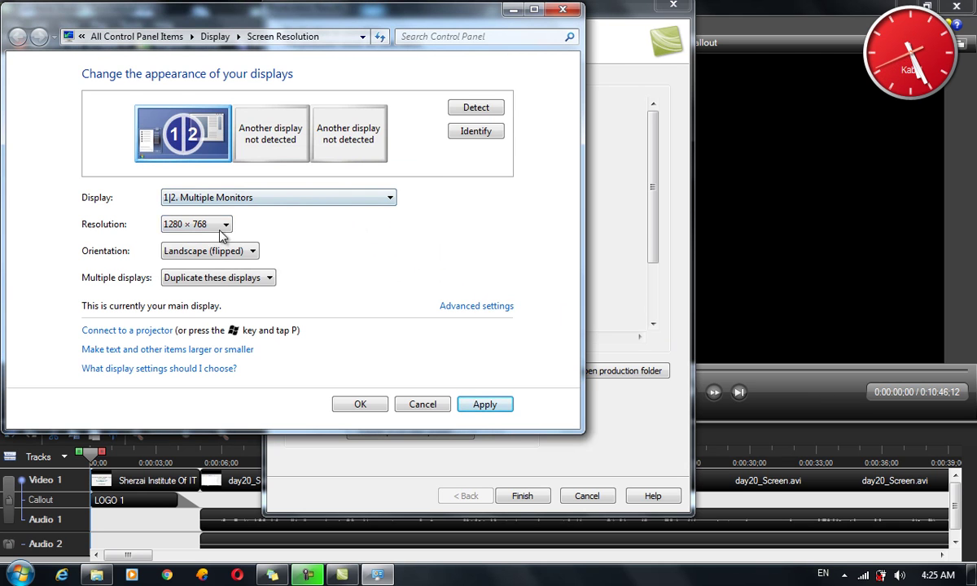
Set the multiple displays option to Extend these displays and apply it
left_click(241, 280)
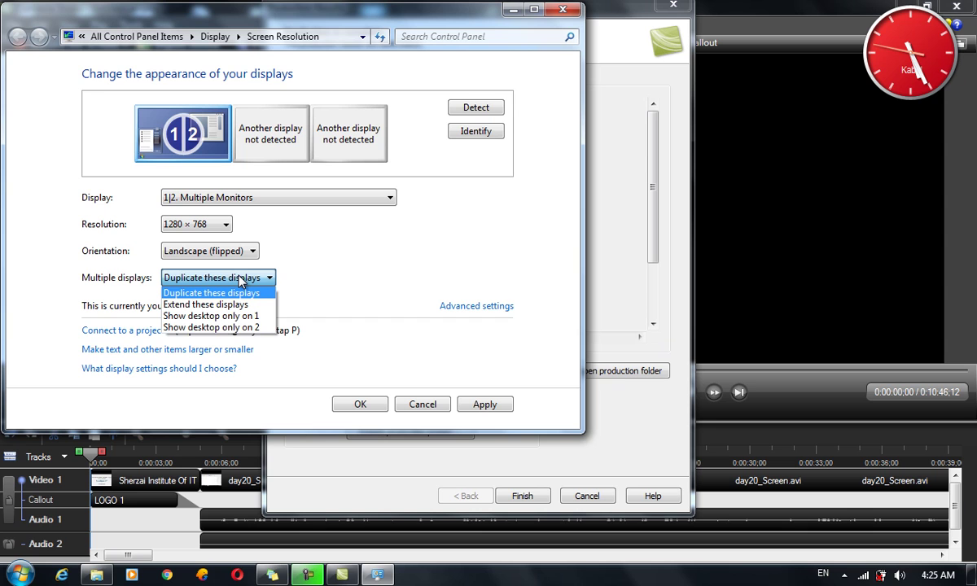
left_click(241, 293)
left_click(237, 278)
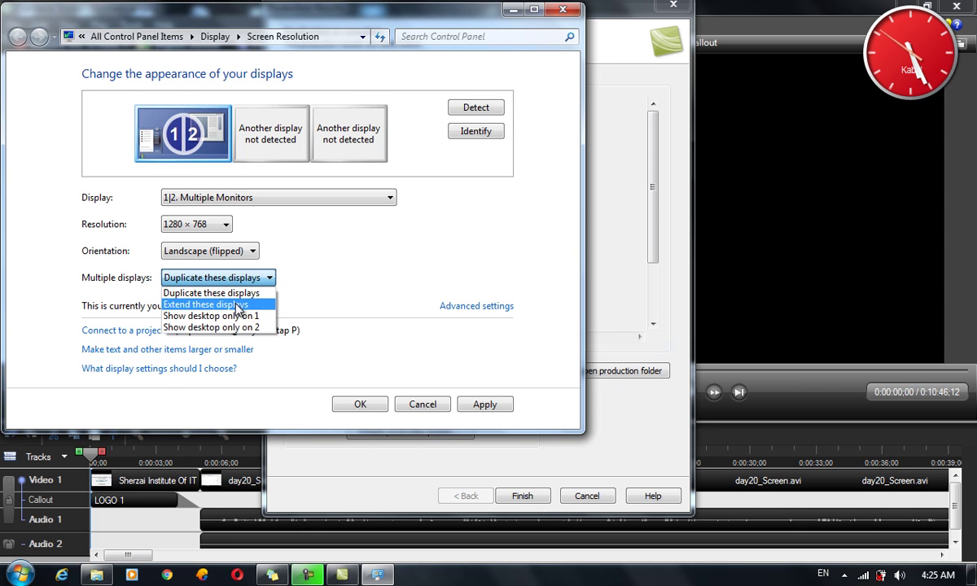
left_click(238, 304)
left_click(459, 422)
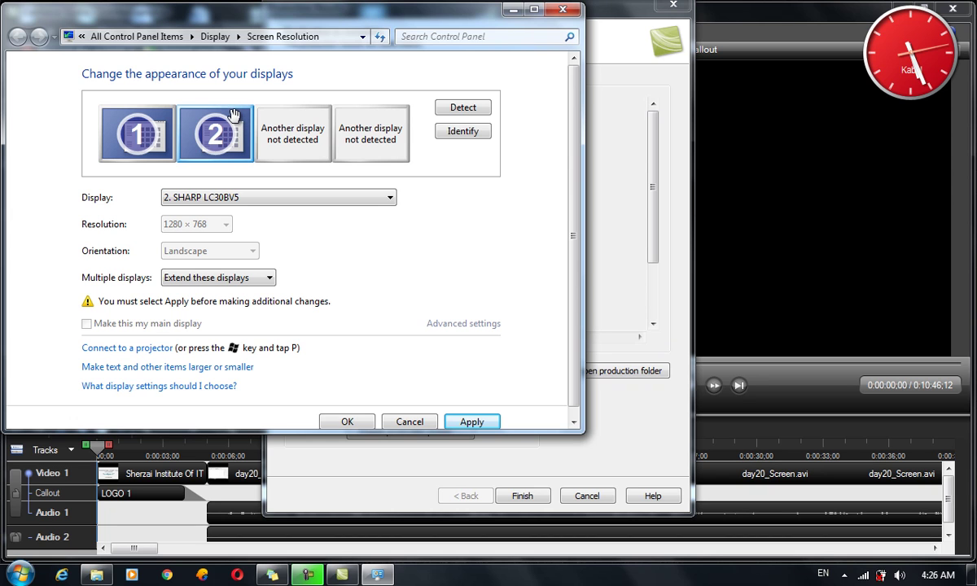
Apply the Show desktop only on 1 option for multiple displays and revert the change
left_click(179, 278)
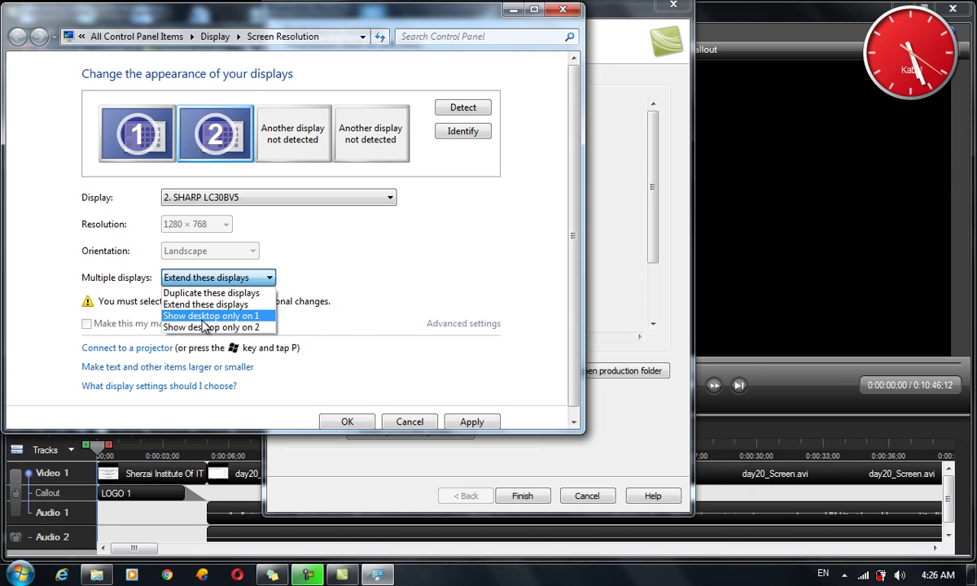
left_click(205, 317)
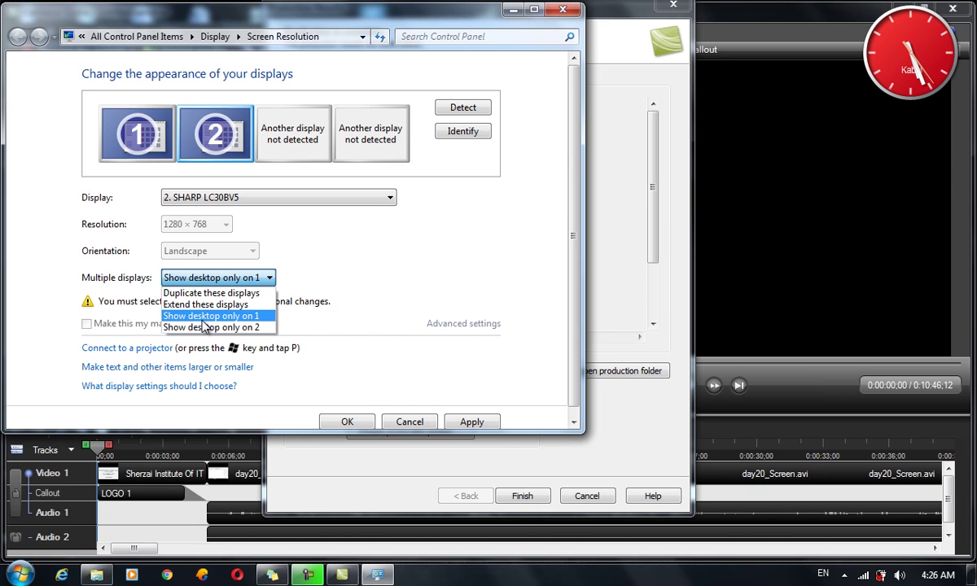
left_click(472, 422)
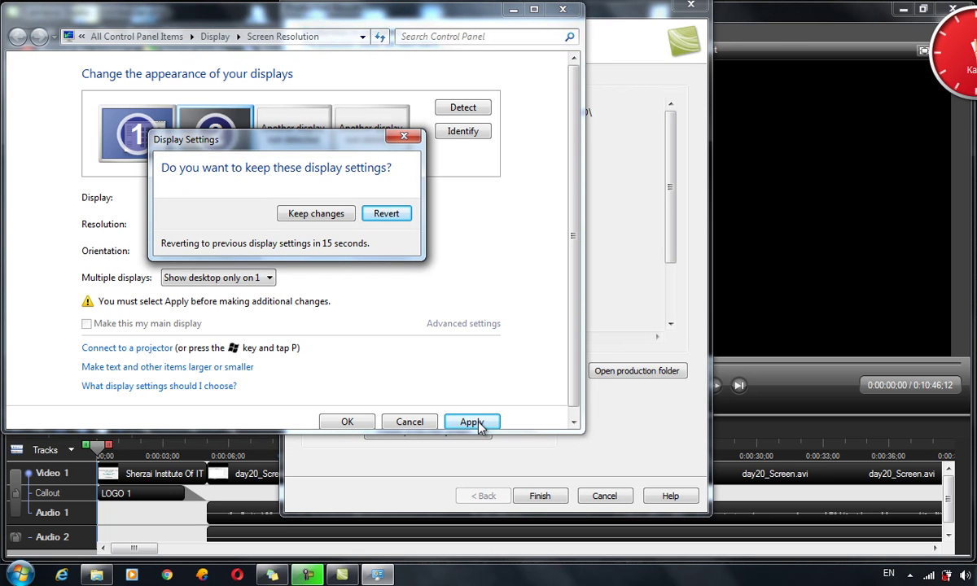
left_click(386, 217)
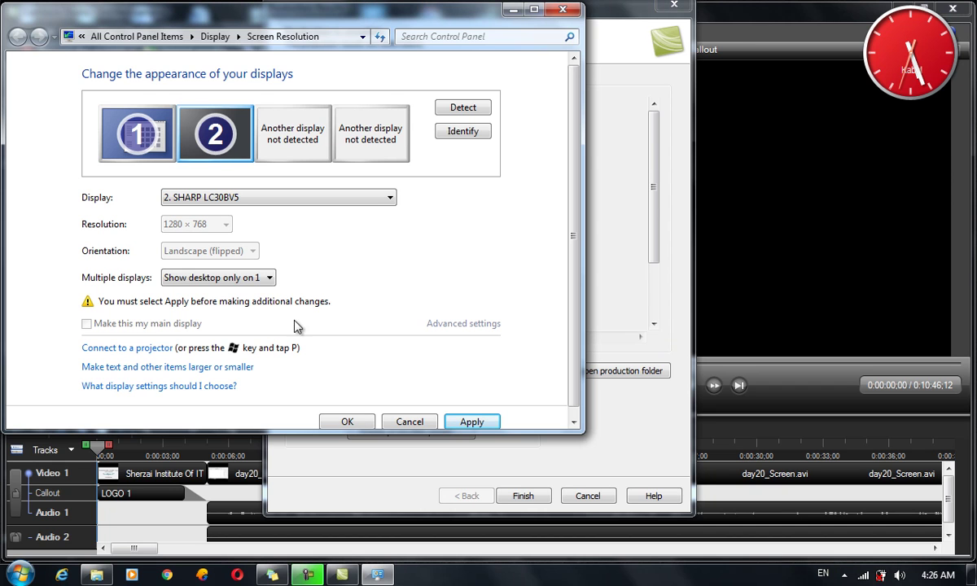
Apply the Show desktop only on 2 option for multiple displays and revert the change
left_click(238, 277)
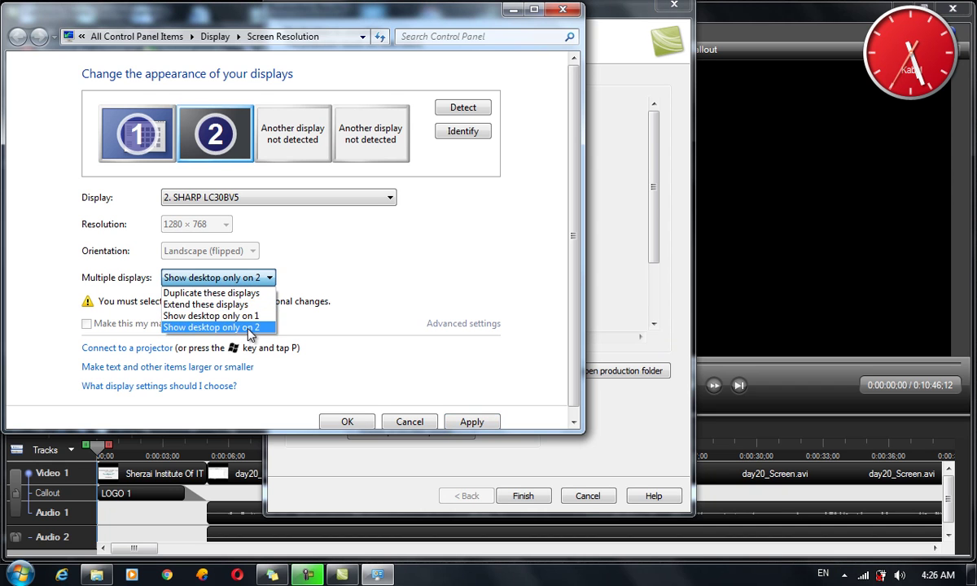
left_click(248, 326)
left_click(472, 423)
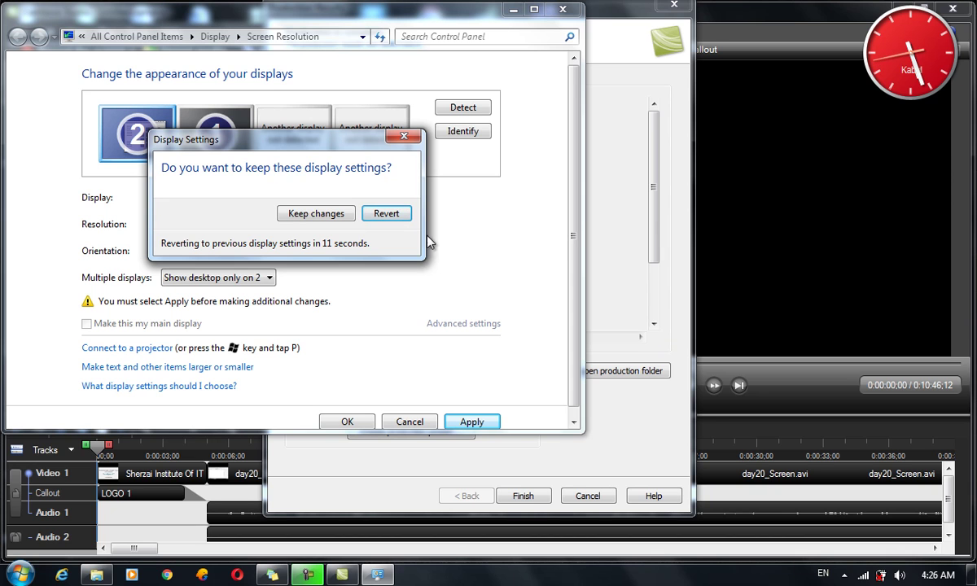
left_click(390, 218)
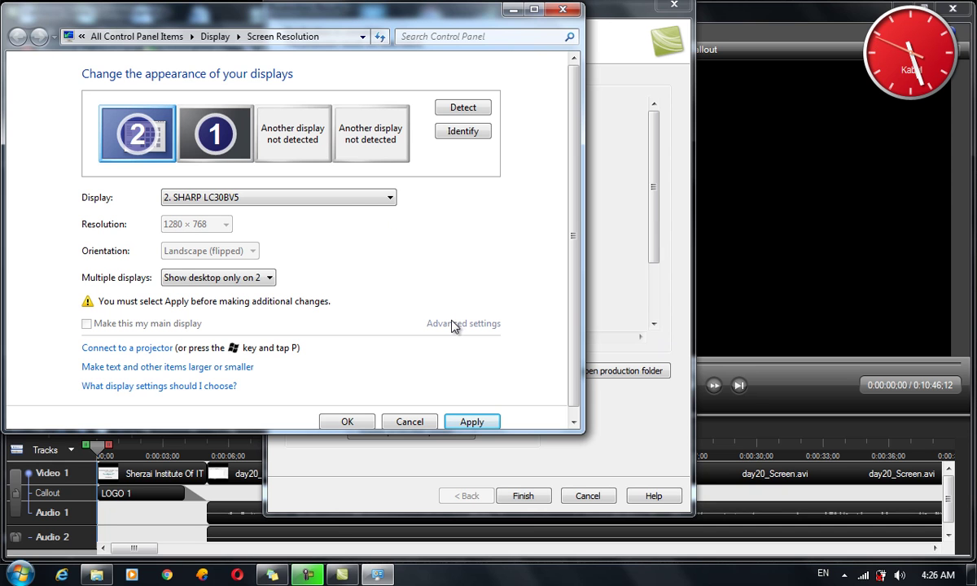
Cancel the Screen Resolution settings and finish the Camtasia Production Results dialog
left_click(407, 422)
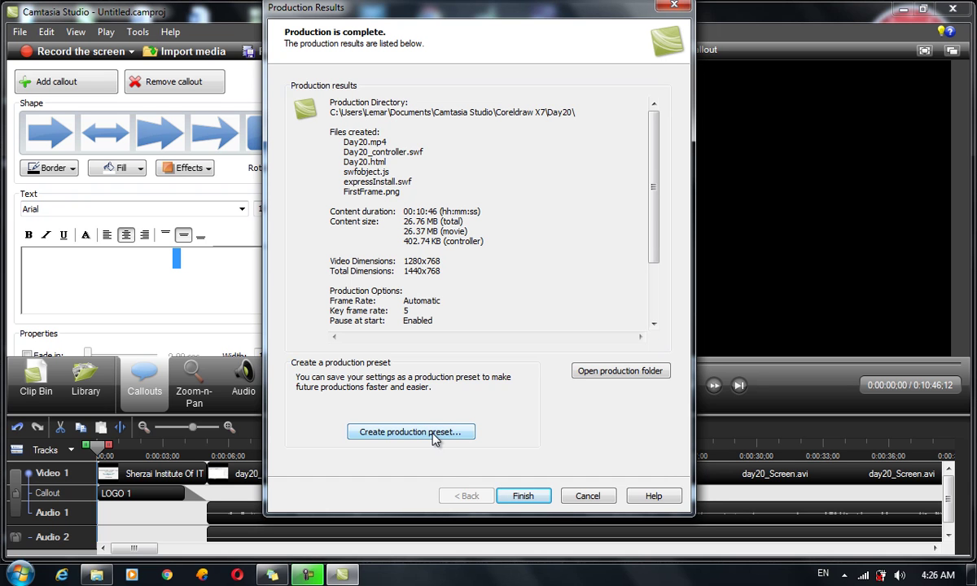
left_click(522, 493)
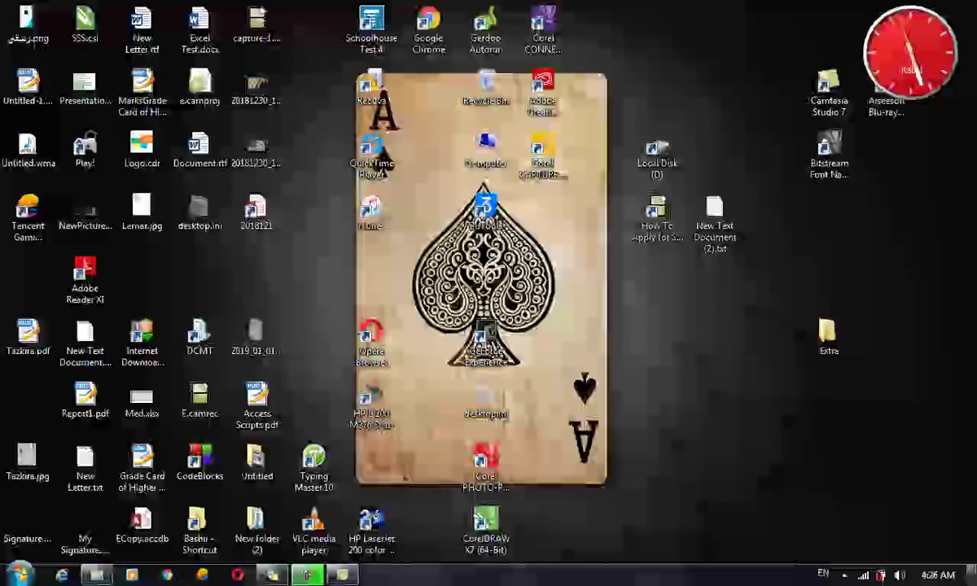
Open the context menu on an empty area of the desktop
right_click(556, 179)
left_click(550, 237)
right_click(550, 237)
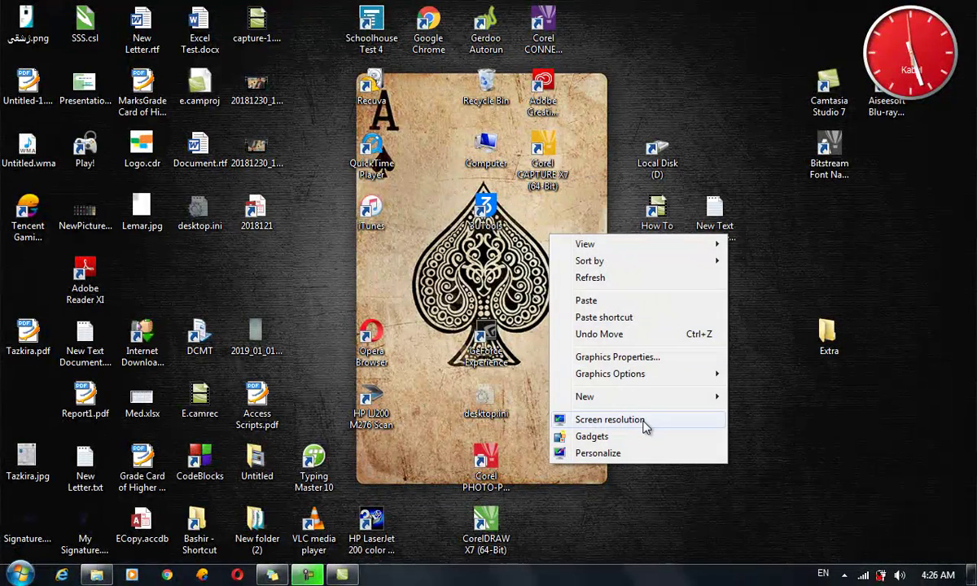